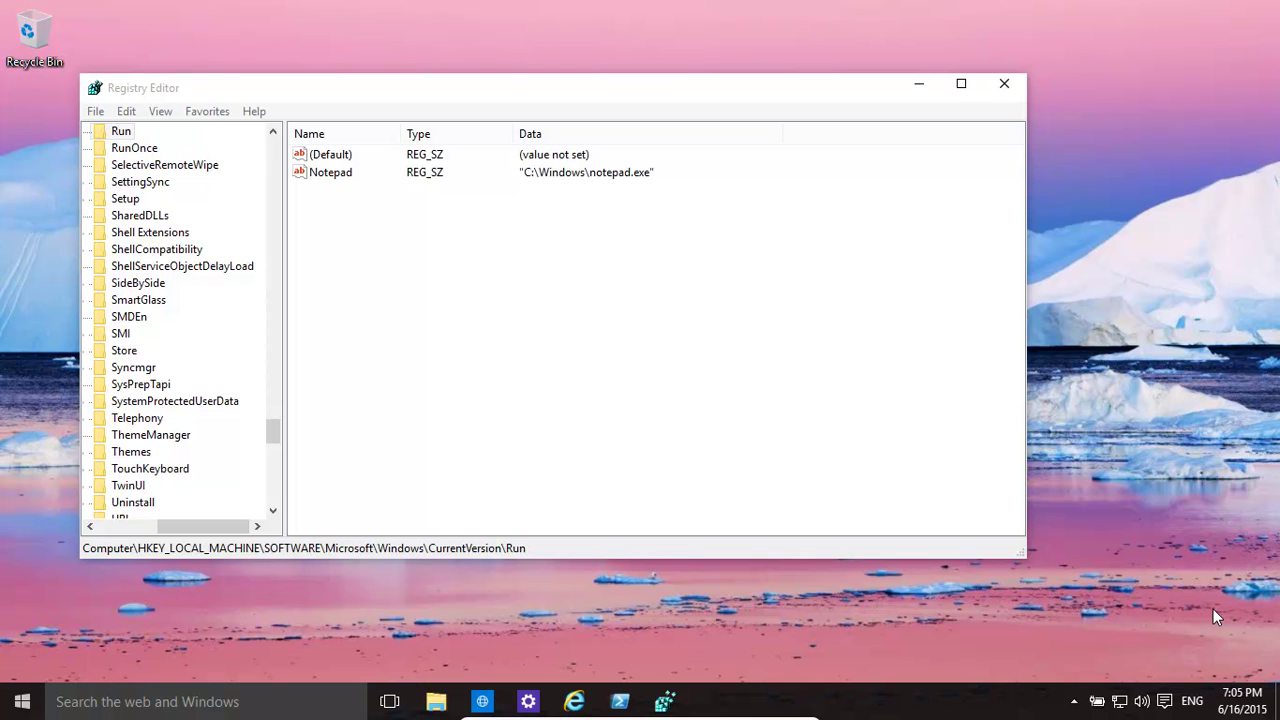
Reposition the Registry Editor window on the desktop and search Windows for regedit
click(395, 95)
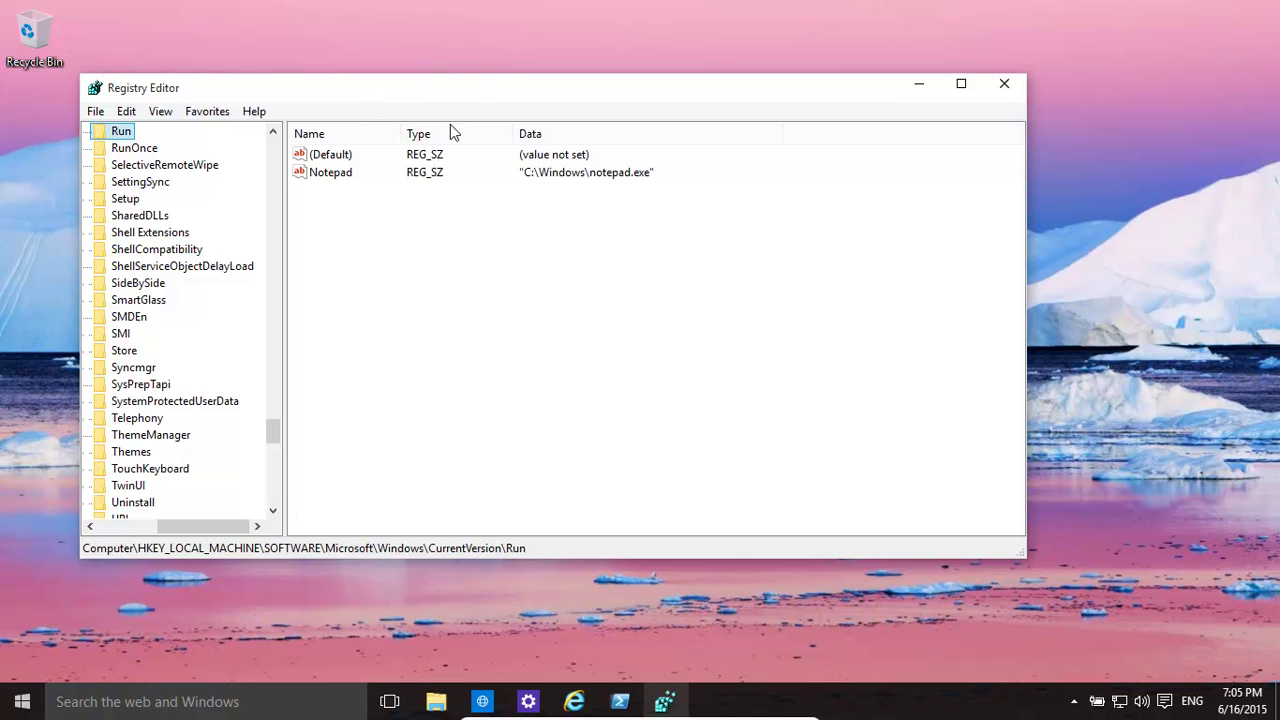
drag(550, 88, 670, 92)
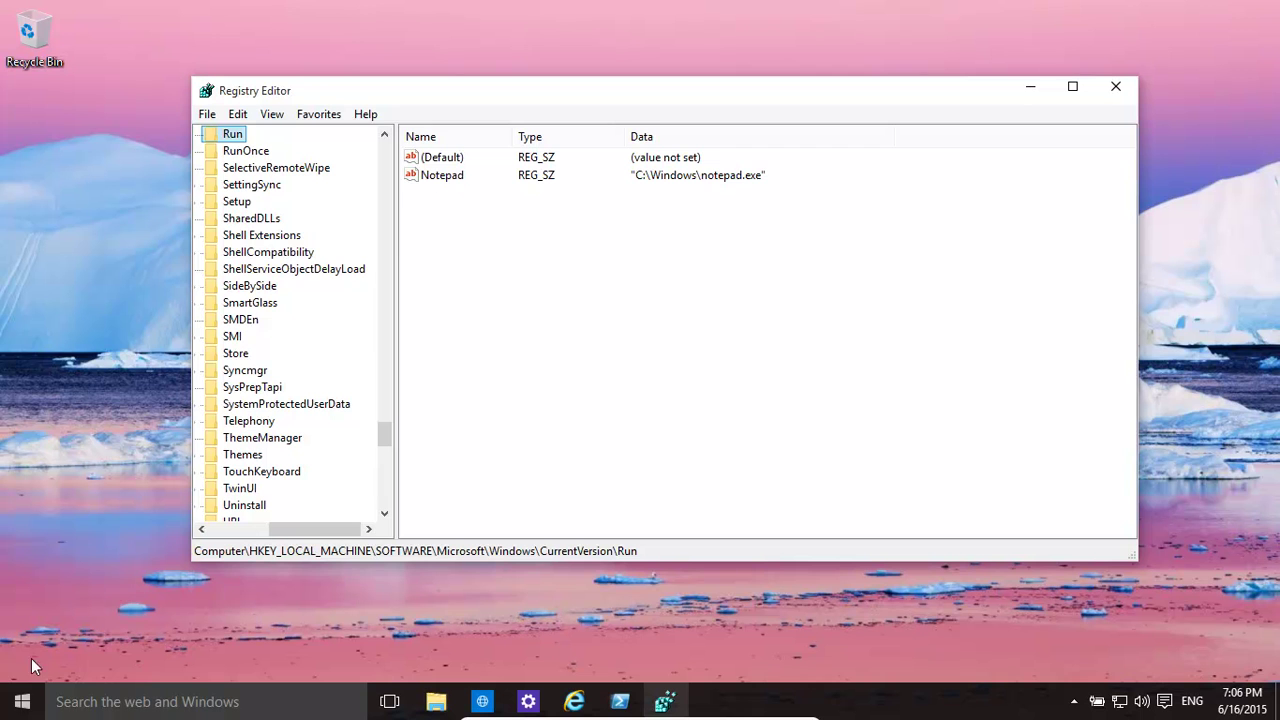
click(22, 708)
text(r)
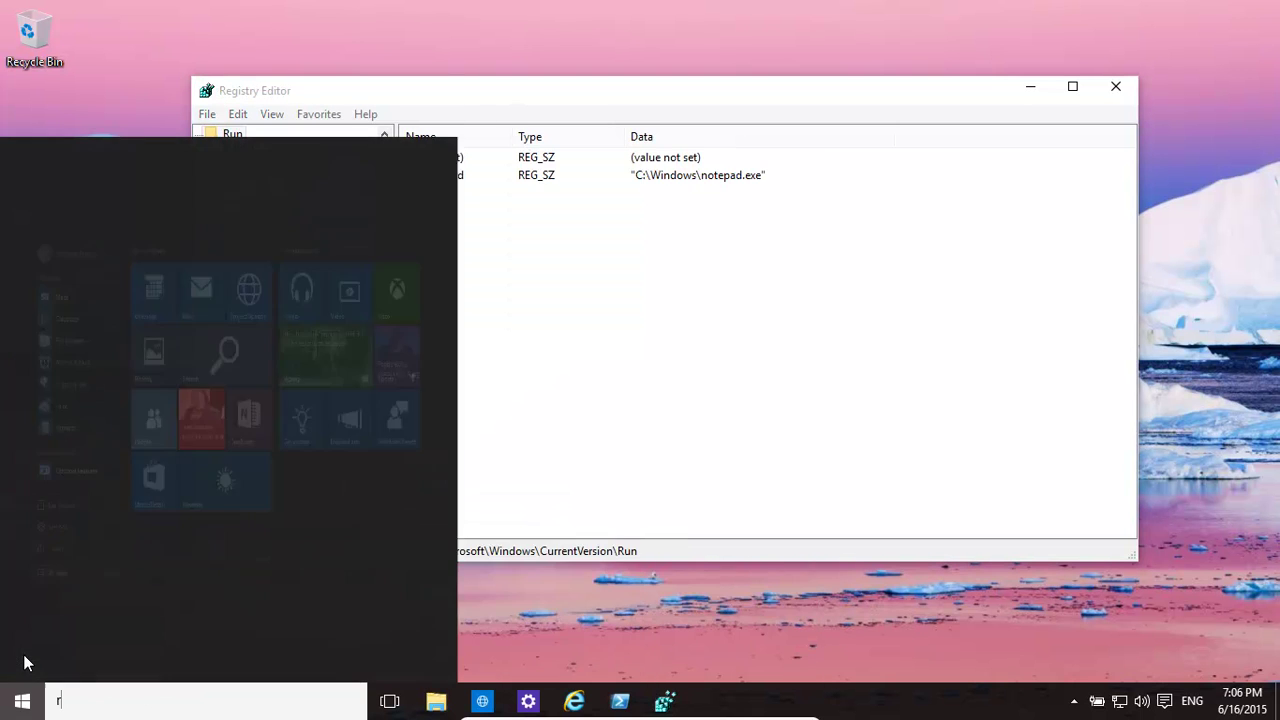
text(egedit)
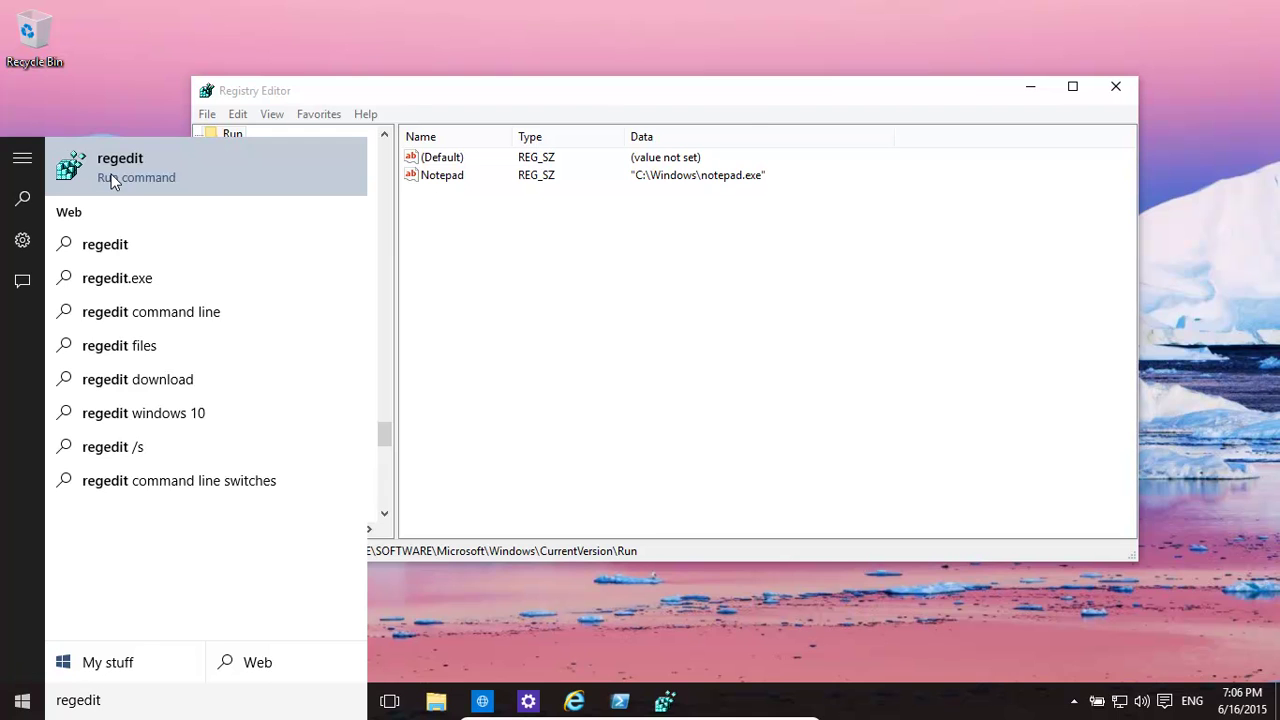
Maximize Registry Editor and widen its key tree so the nested key names are fully readable
double_click(747, 92)
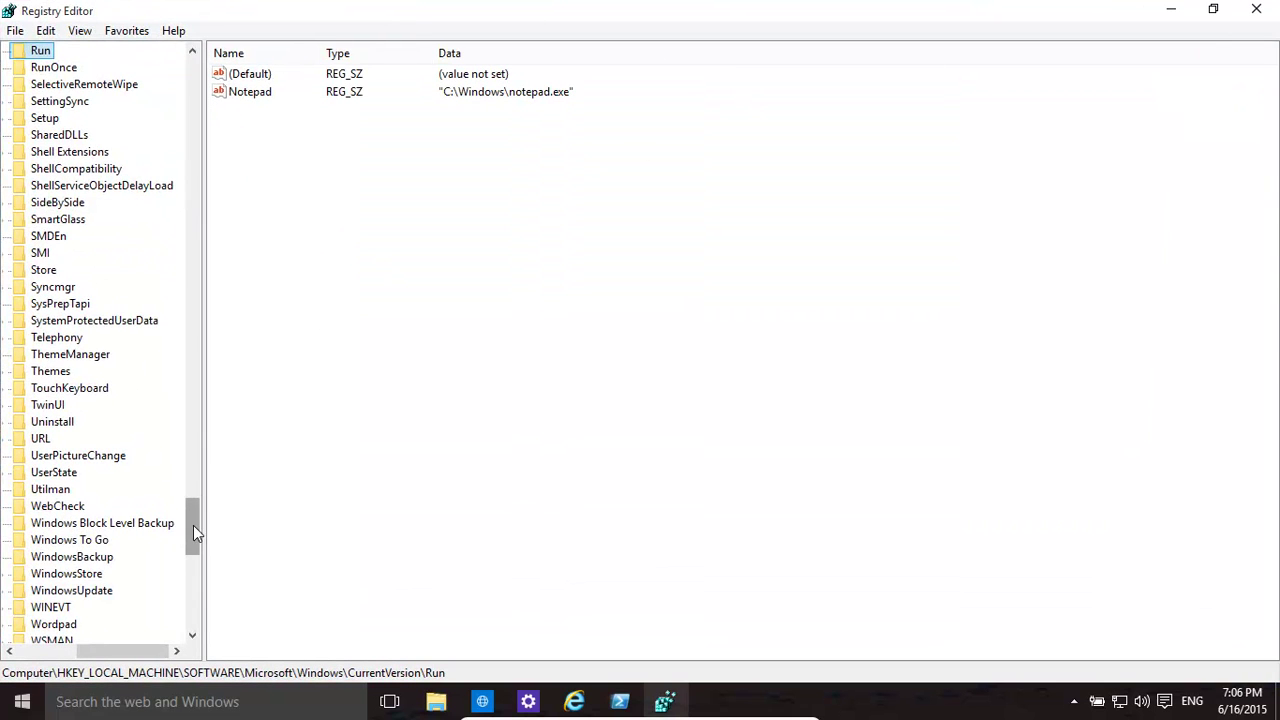
scroll(193, 525, up, 6)
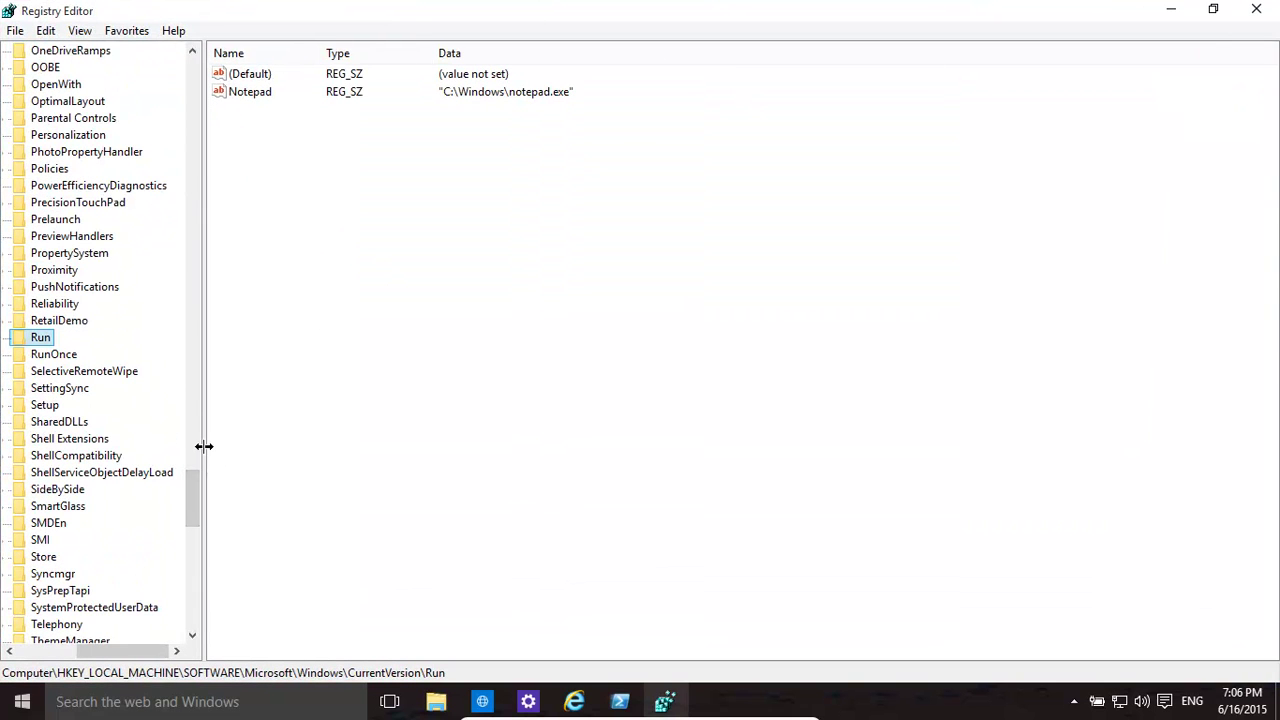
drag(203, 446, 339, 451)
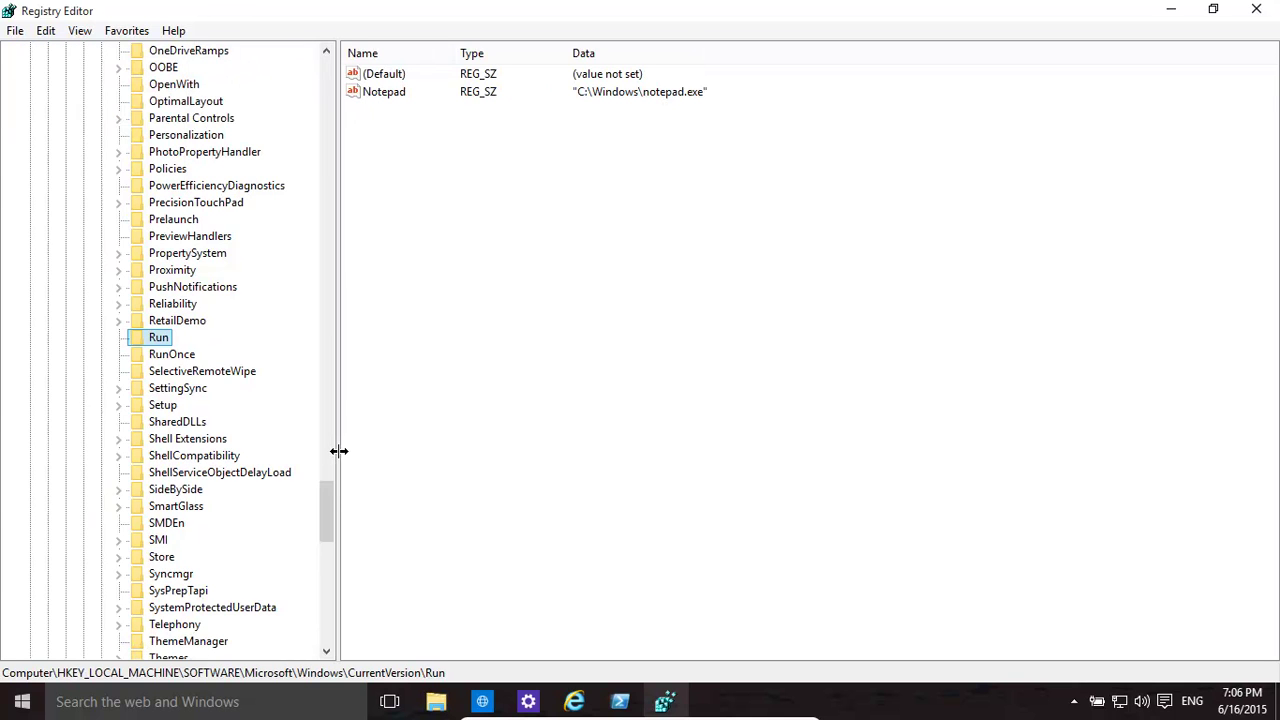
Trace the path HKEY_LOCAL_MACHINE\SOFTWARE\Microsoft\Windows\CurrentVersion\Run through the tree and select the Notepad value in the Run key
drag(327, 514, 360, 96)
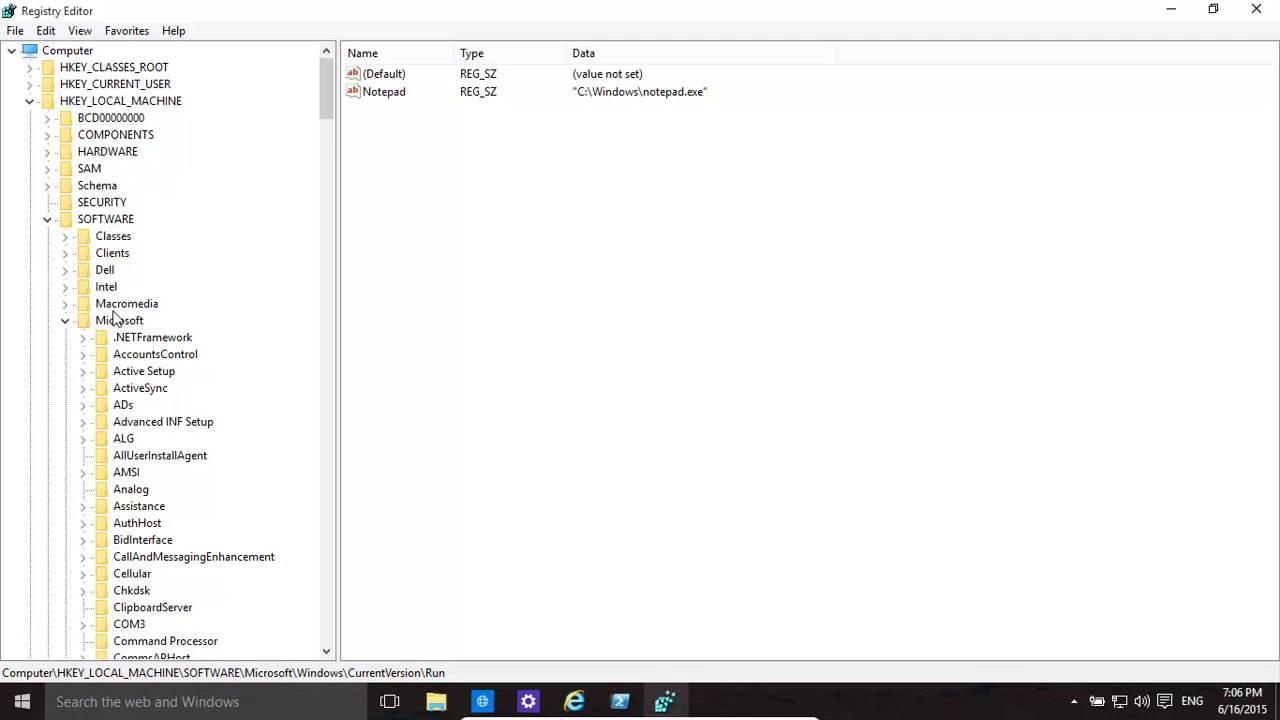
drag(334, 120, 228, 371)
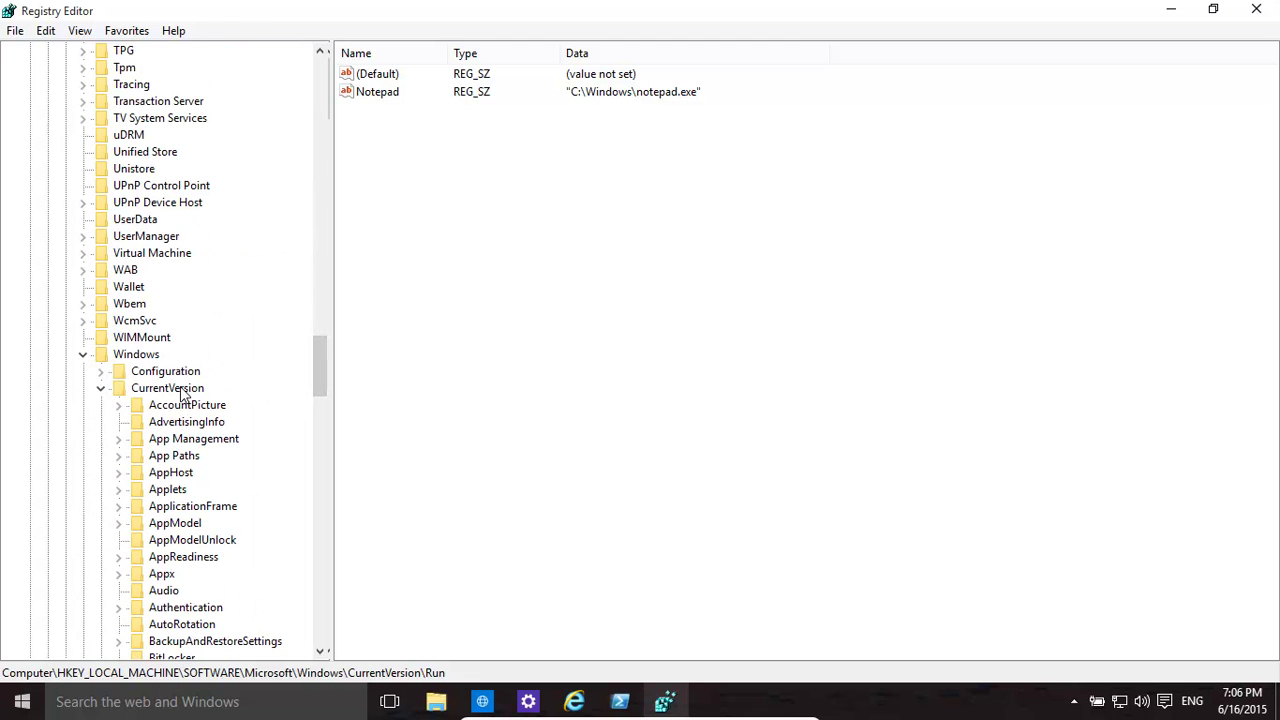
drag(323, 370, 309, 515)
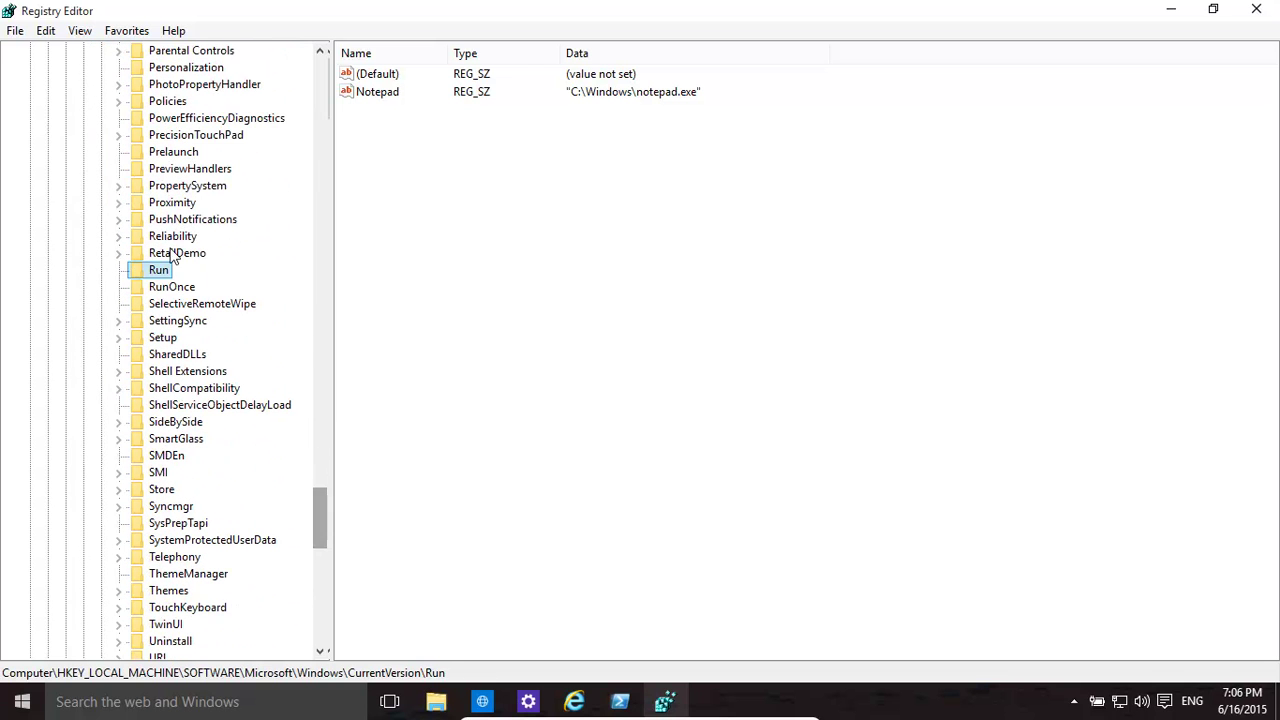
click(360, 98)
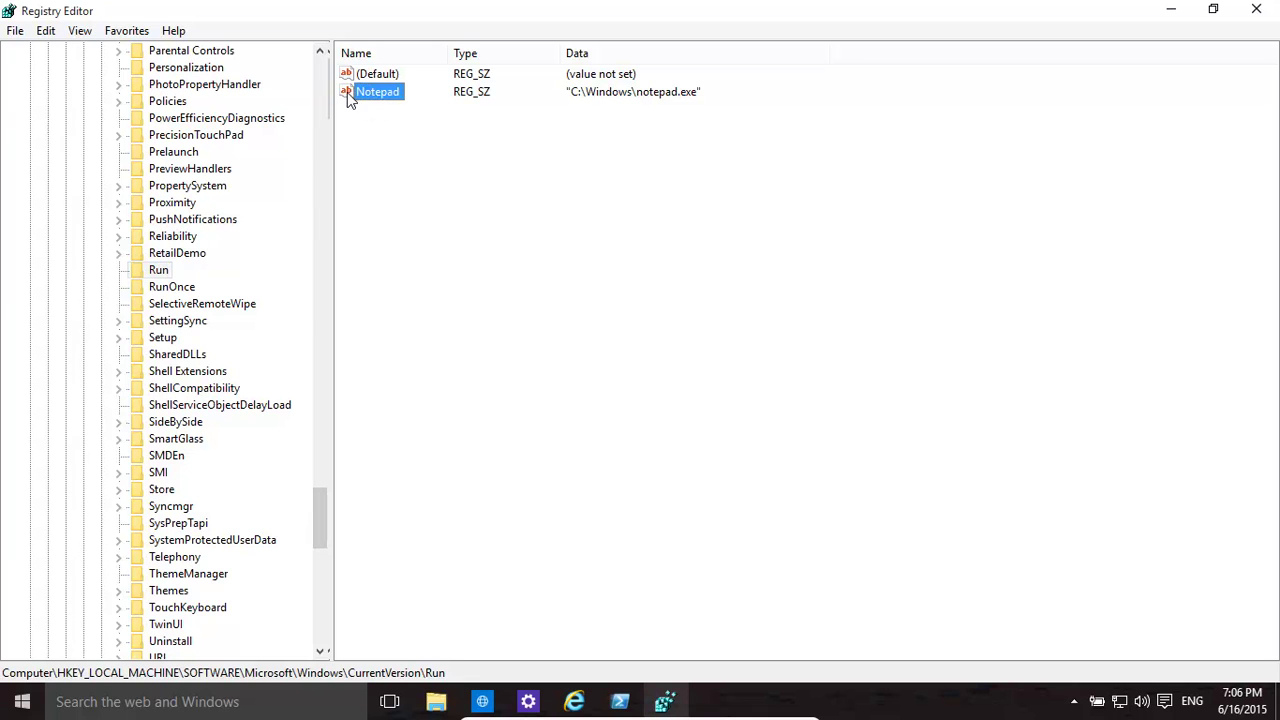
Create a new string value named Calculator in the HKEY_LOCAL_MACHINE Run key
click(158, 274)
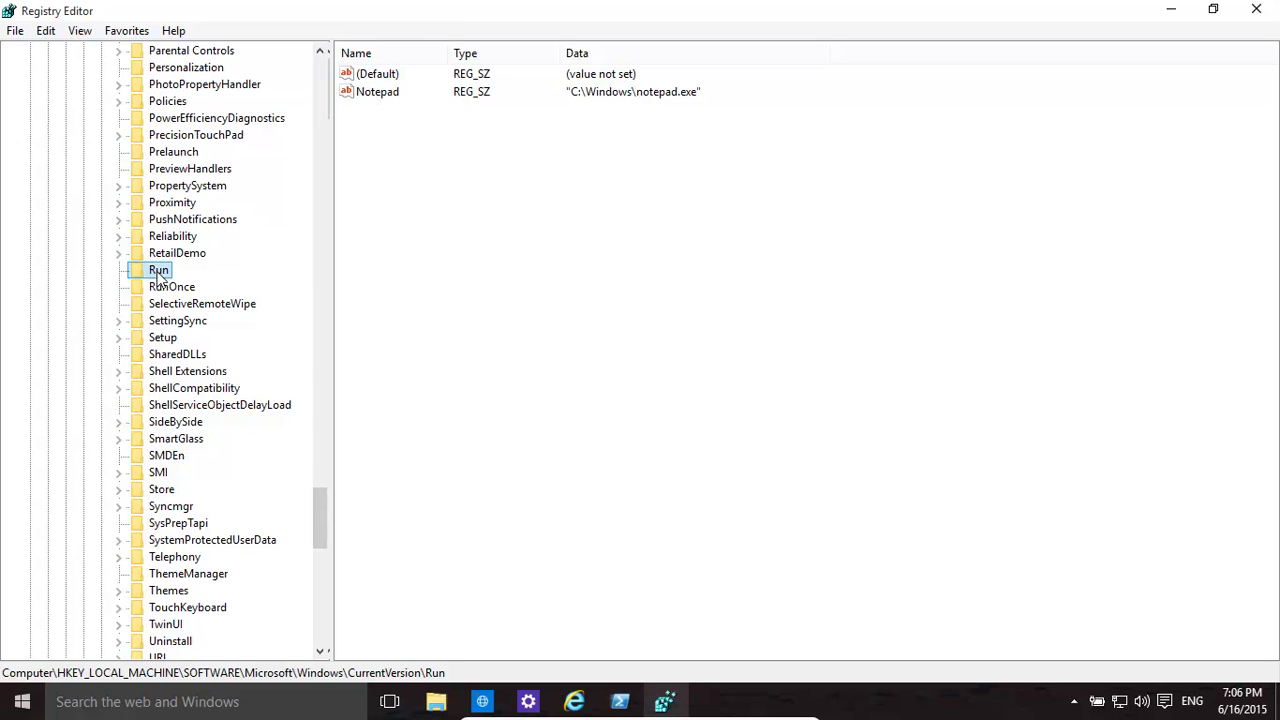
right_click(158, 274)
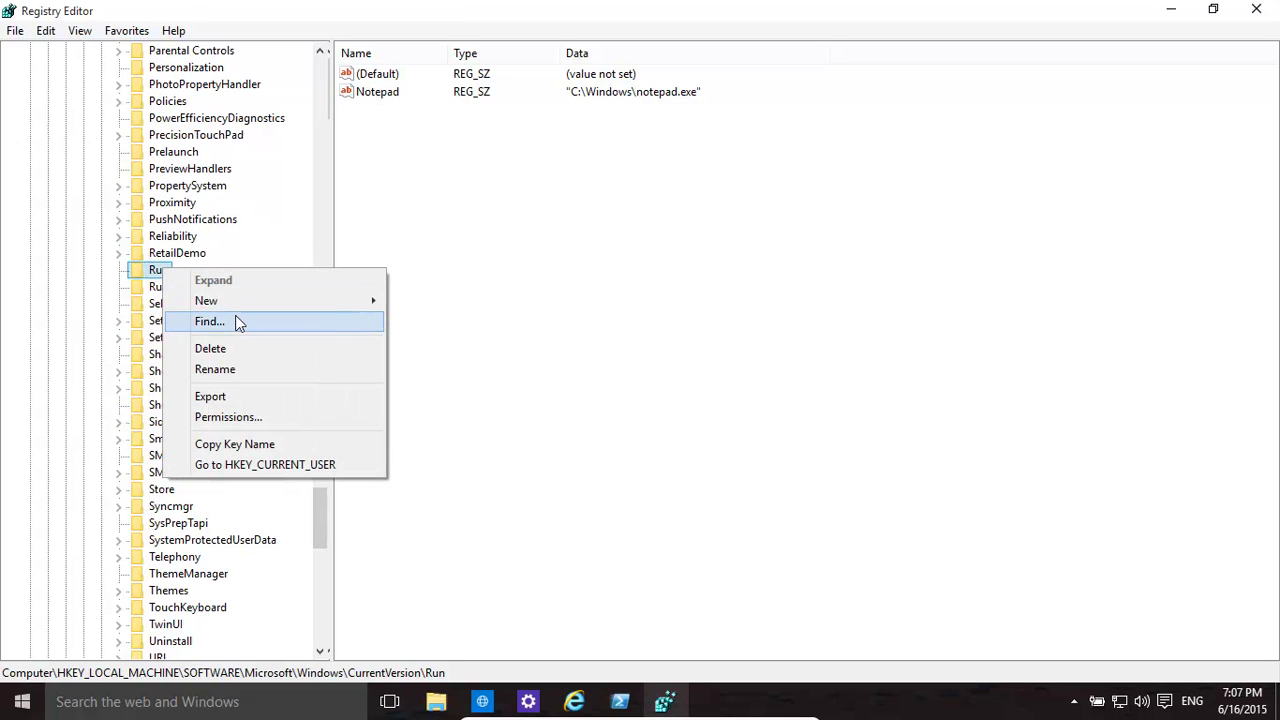
mouse_move(247, 305)
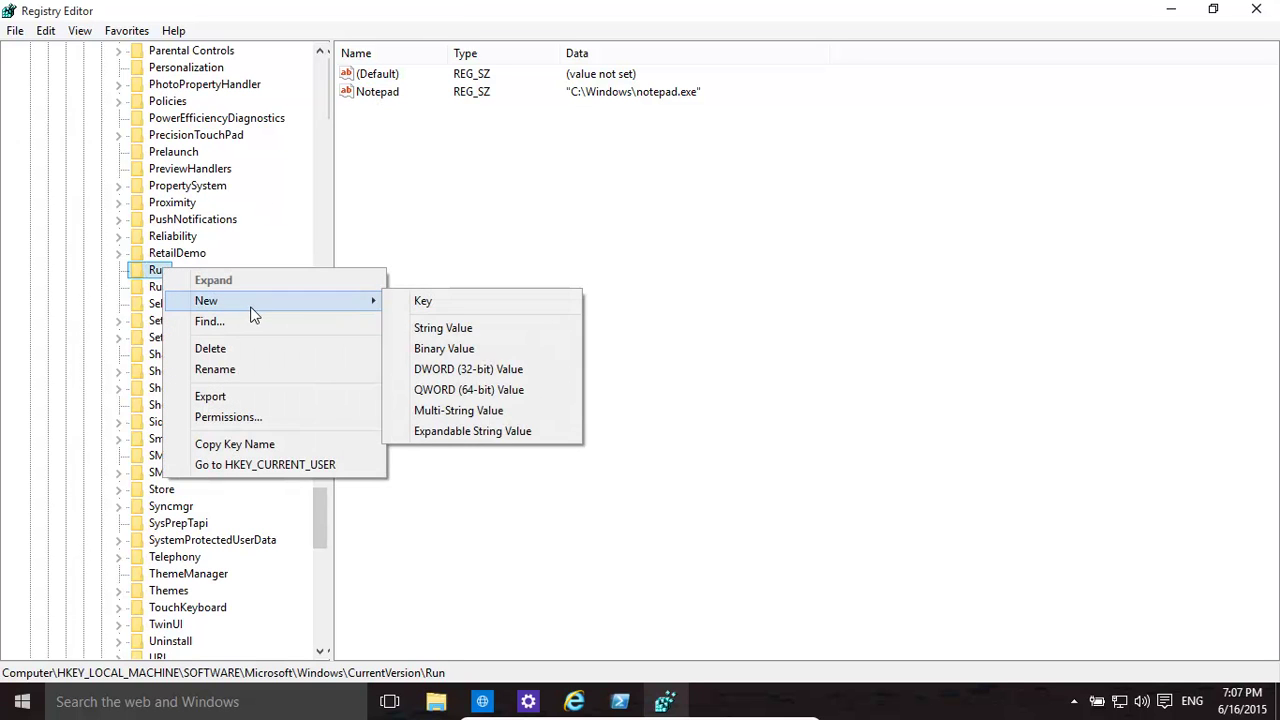
click(466, 335)
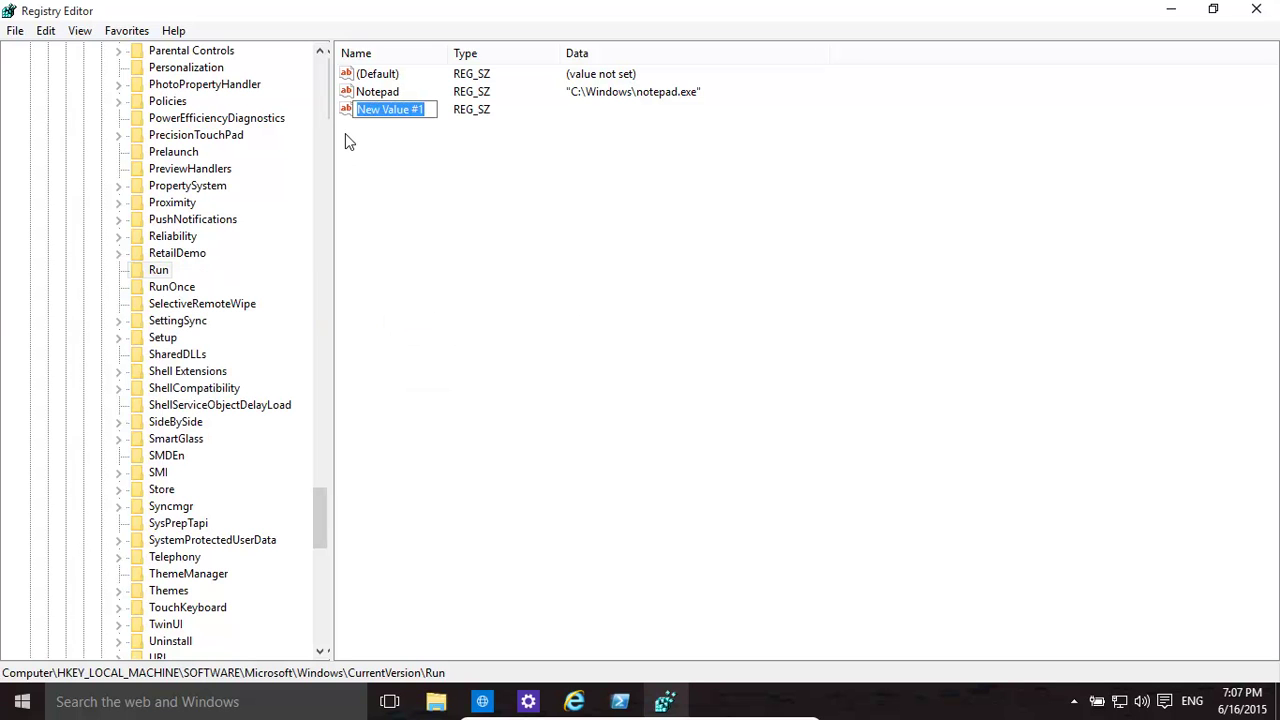
text(Cal)
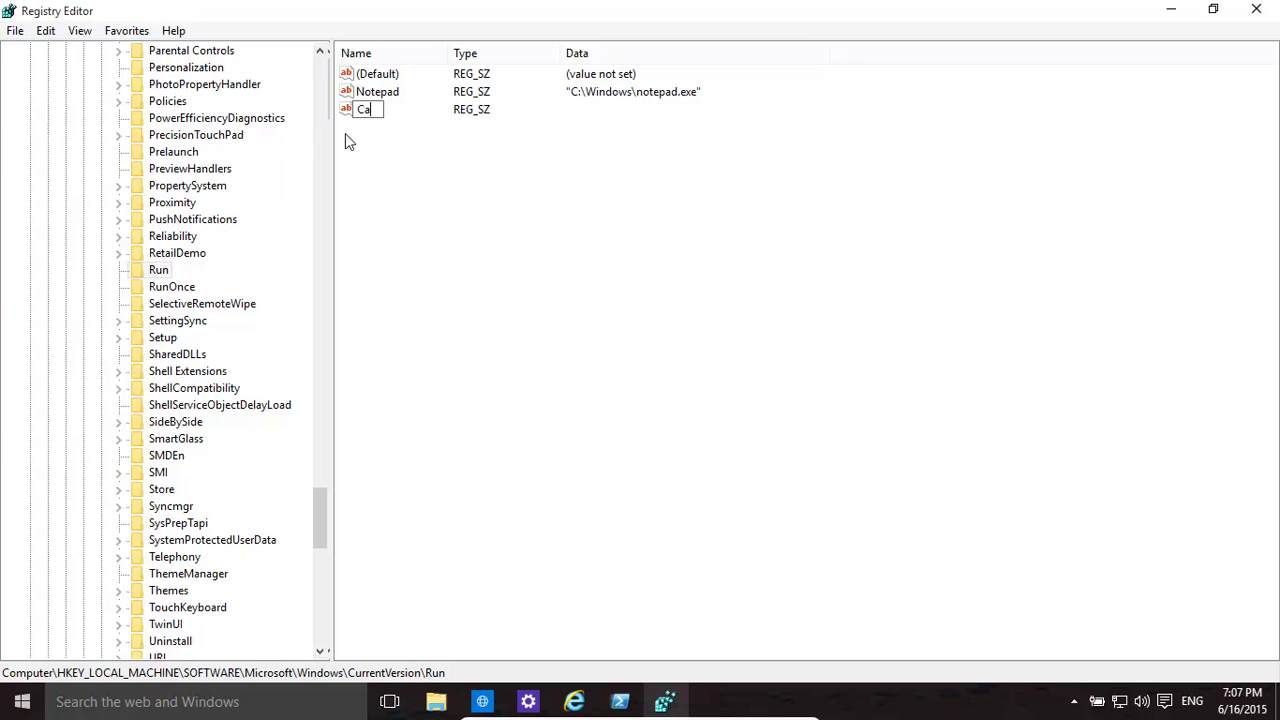
text(culator)
key(Return)
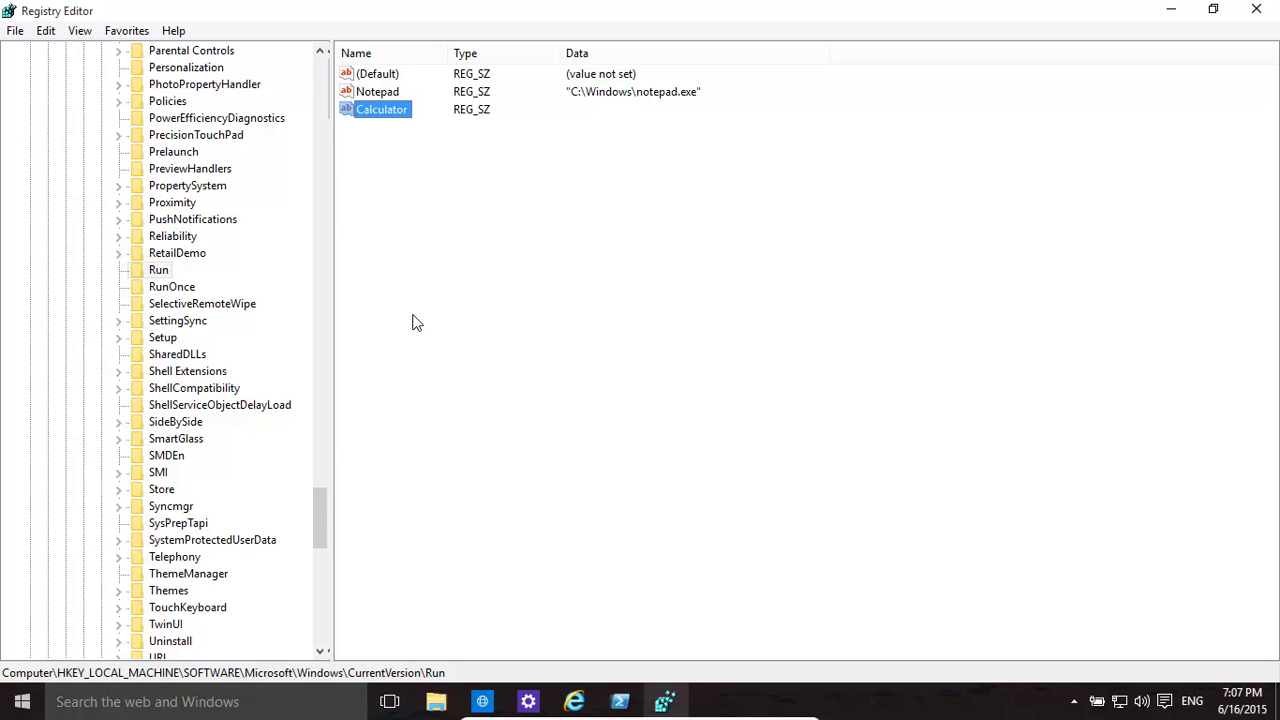
Set the Calculator value's data to "C:\Windows\calc.exe"
right_click(371, 112)
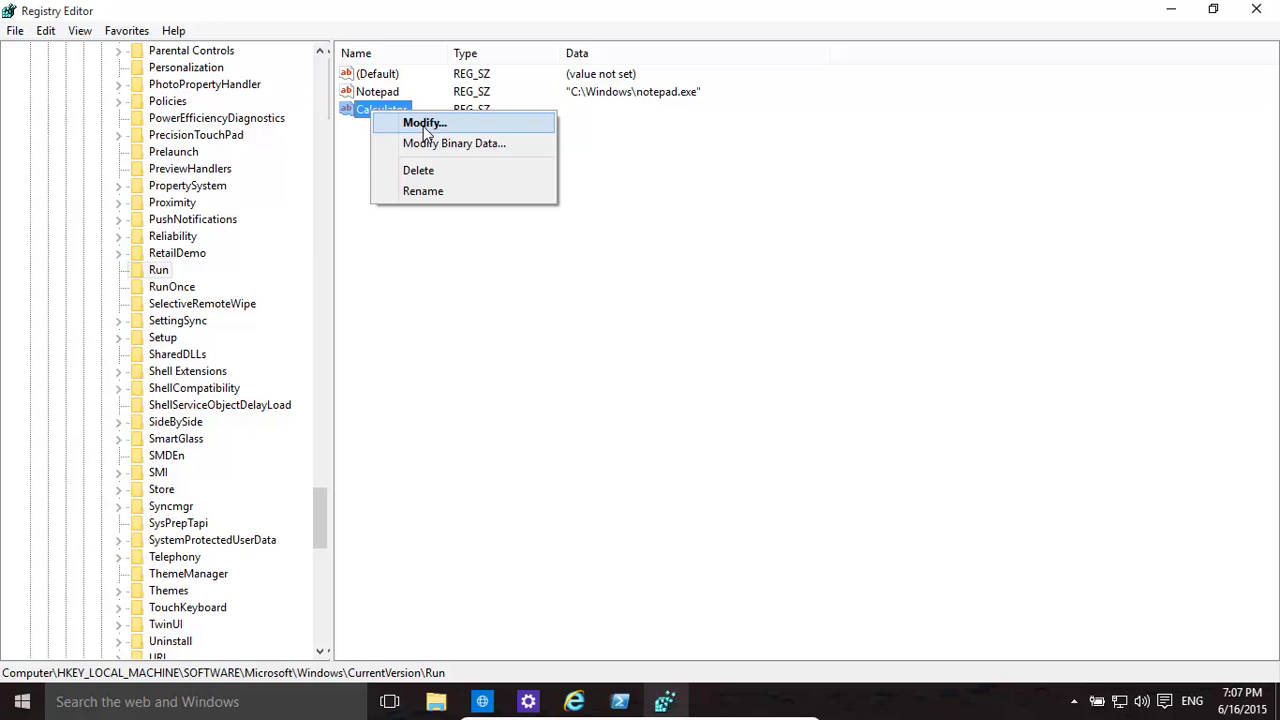
click(423, 124)
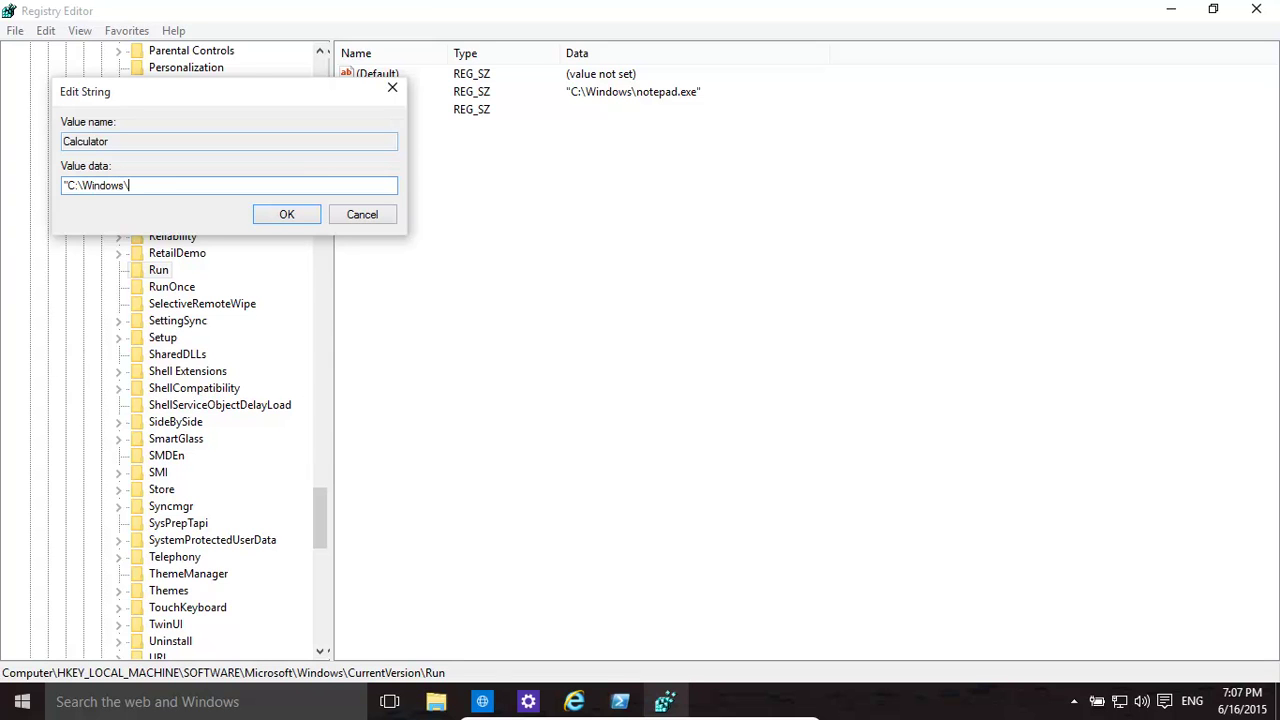
text(.exe)
click(296, 217)
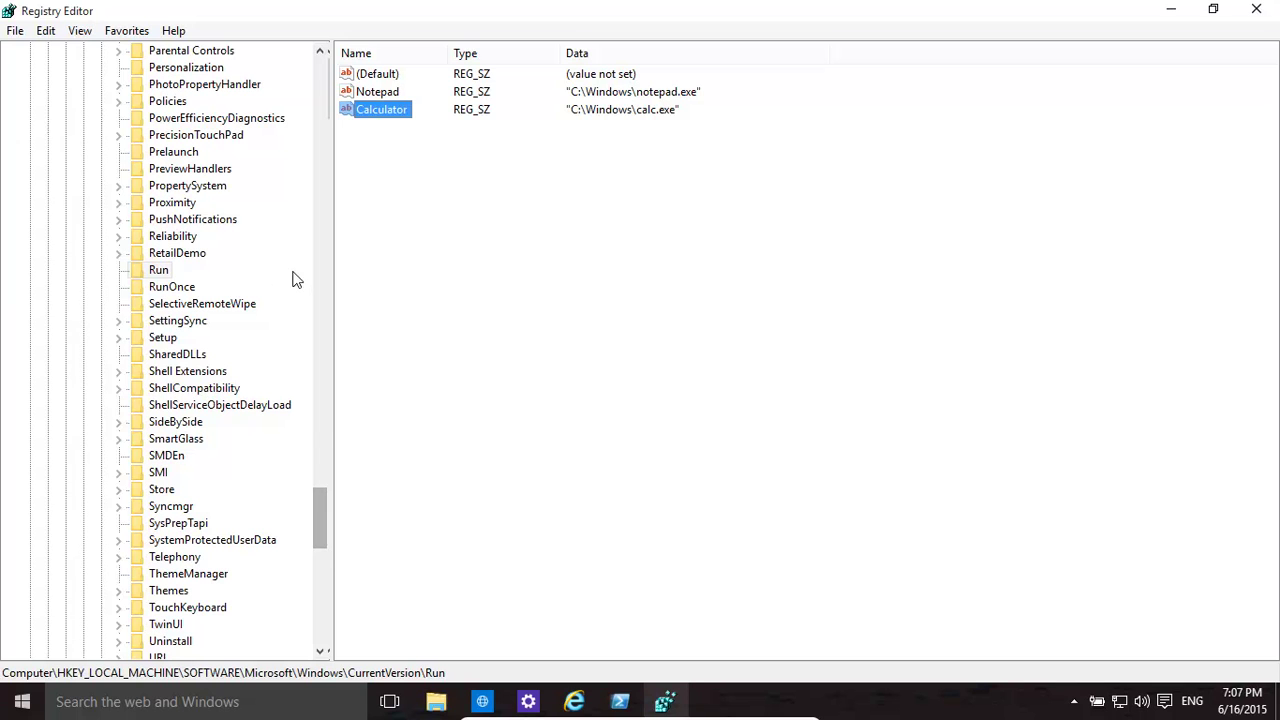
Delete the Calculator value from the HKEY_LOCAL_MACHINE Run key
right_click(349, 113)
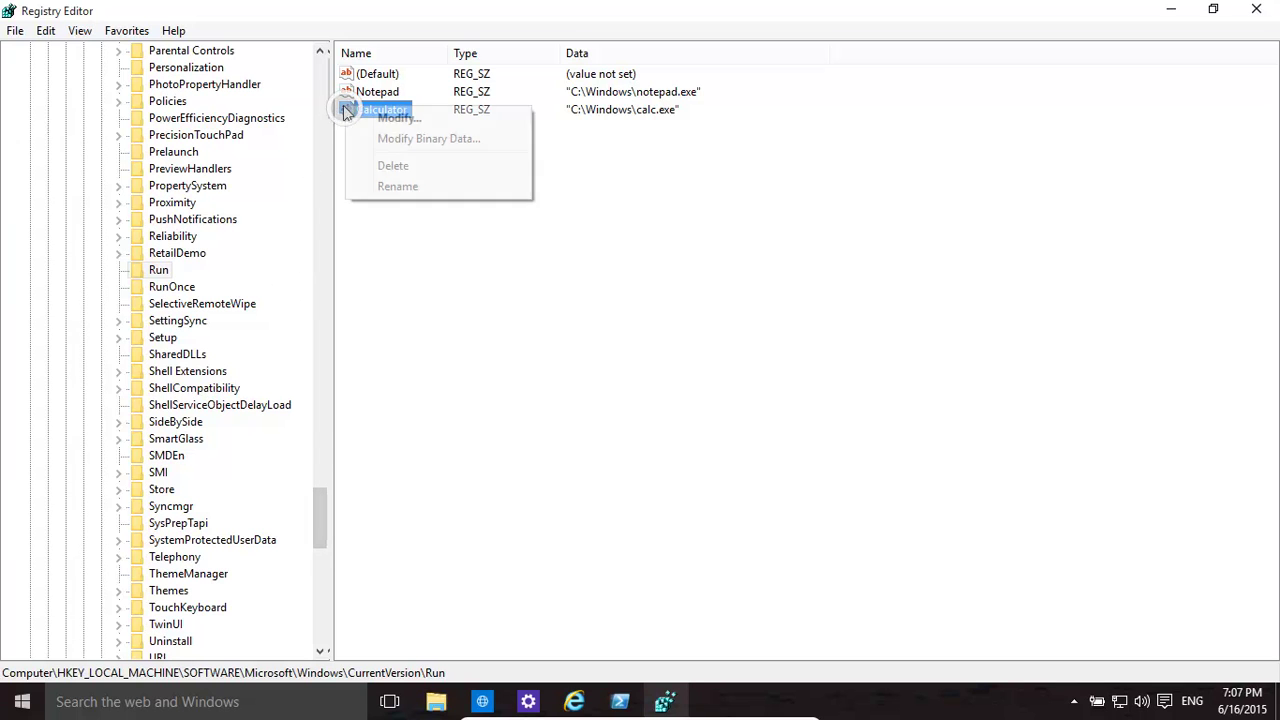
click(391, 168)
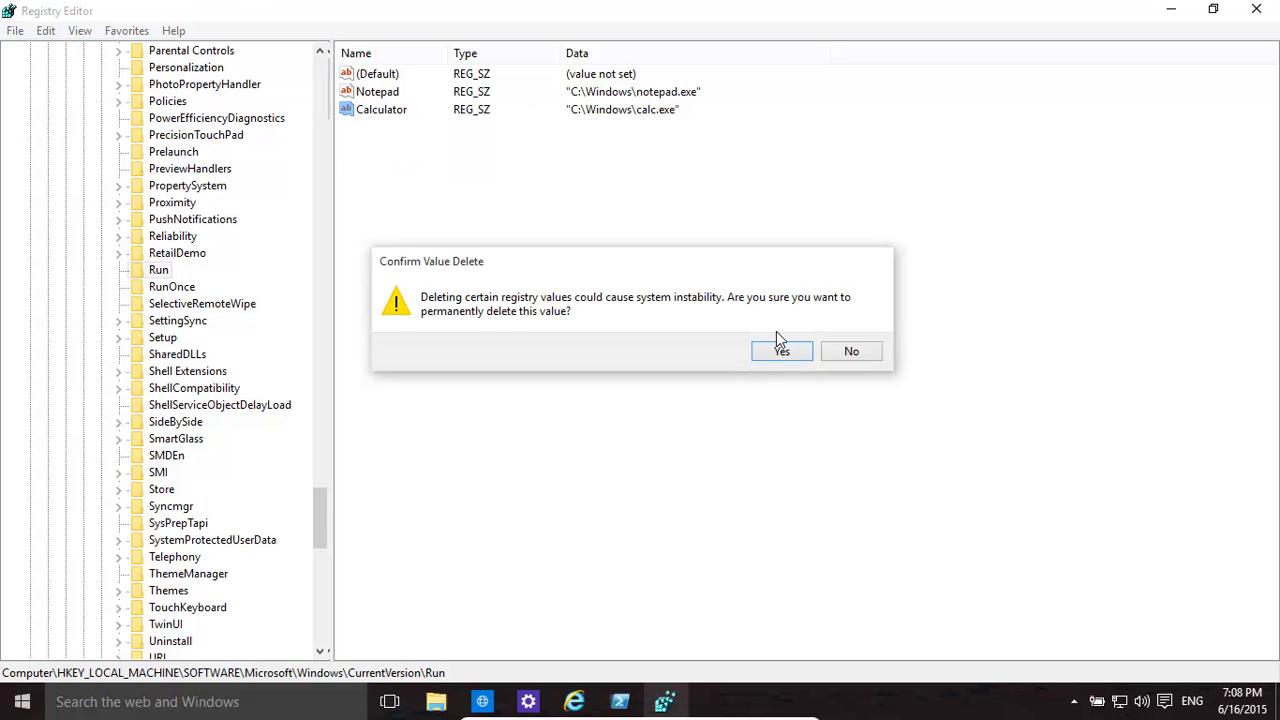
click(784, 354)
Collapse HKEY_LOCAL_MACHINE and open the key HKEY_CURRENT_USER\SOFTWARE\Microsoft\Windows\CurrentVersion\Run
click(23, 157)
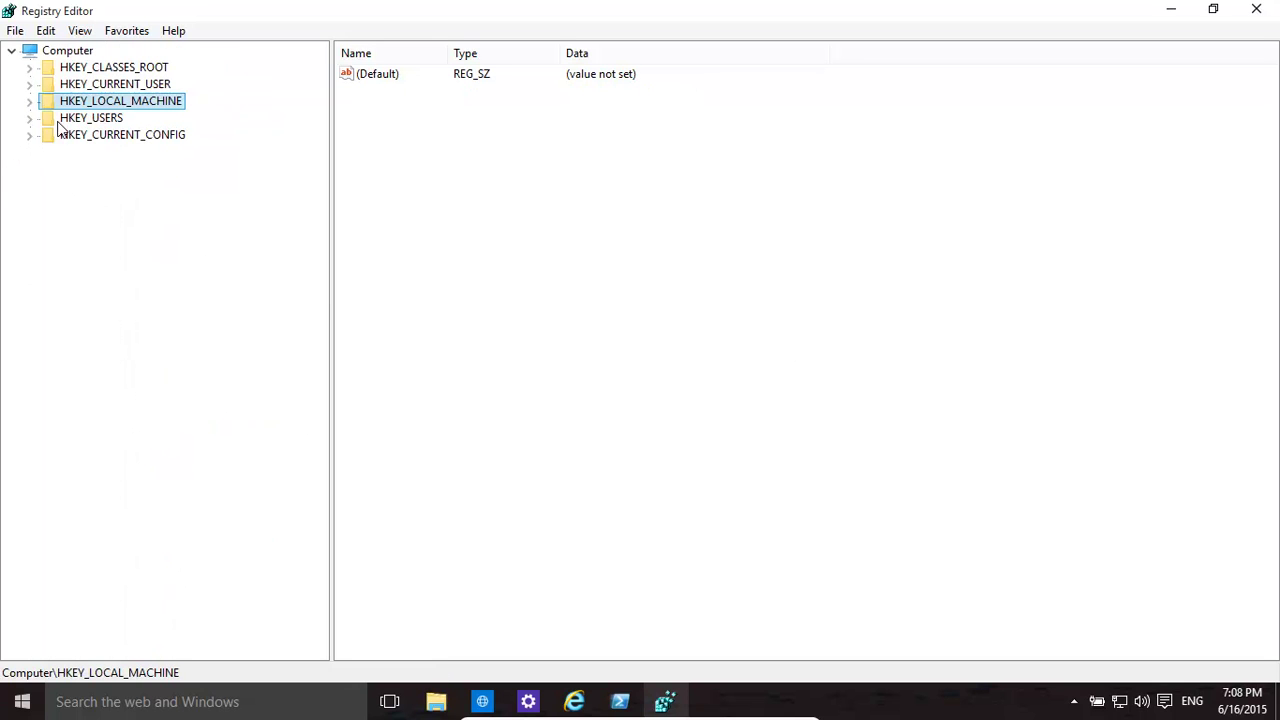
click(30, 85)
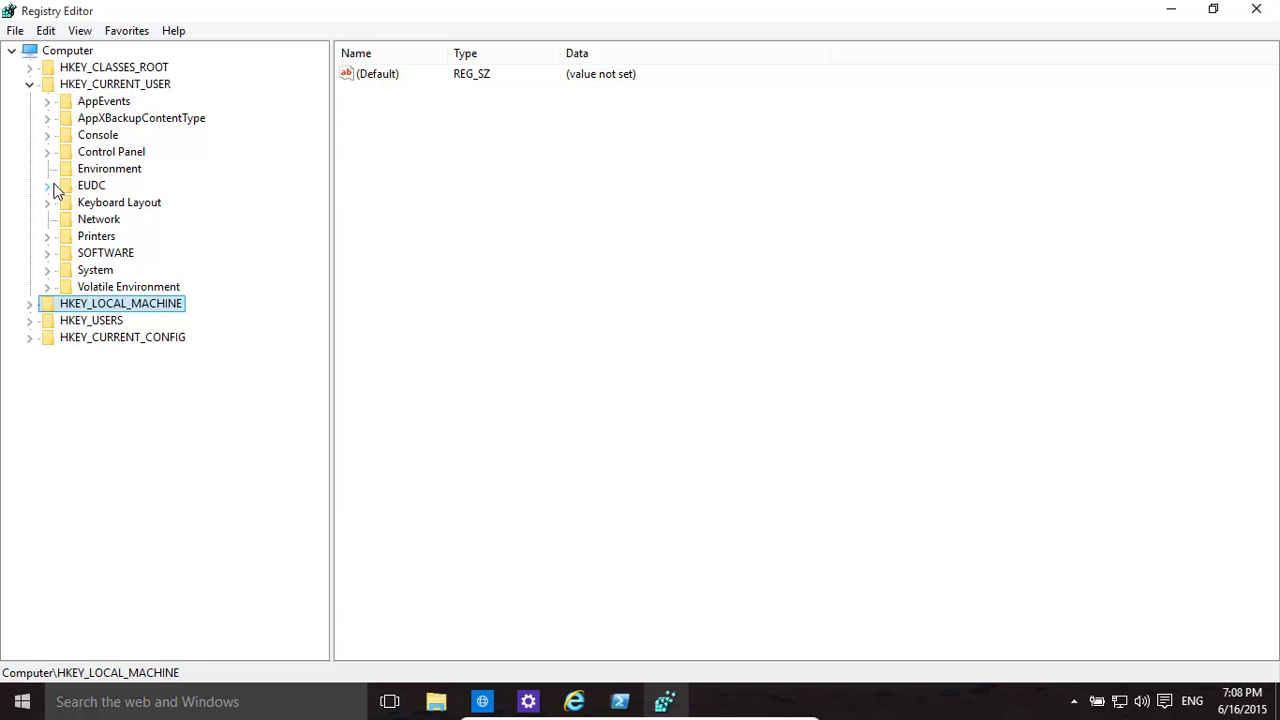
click(48, 253)
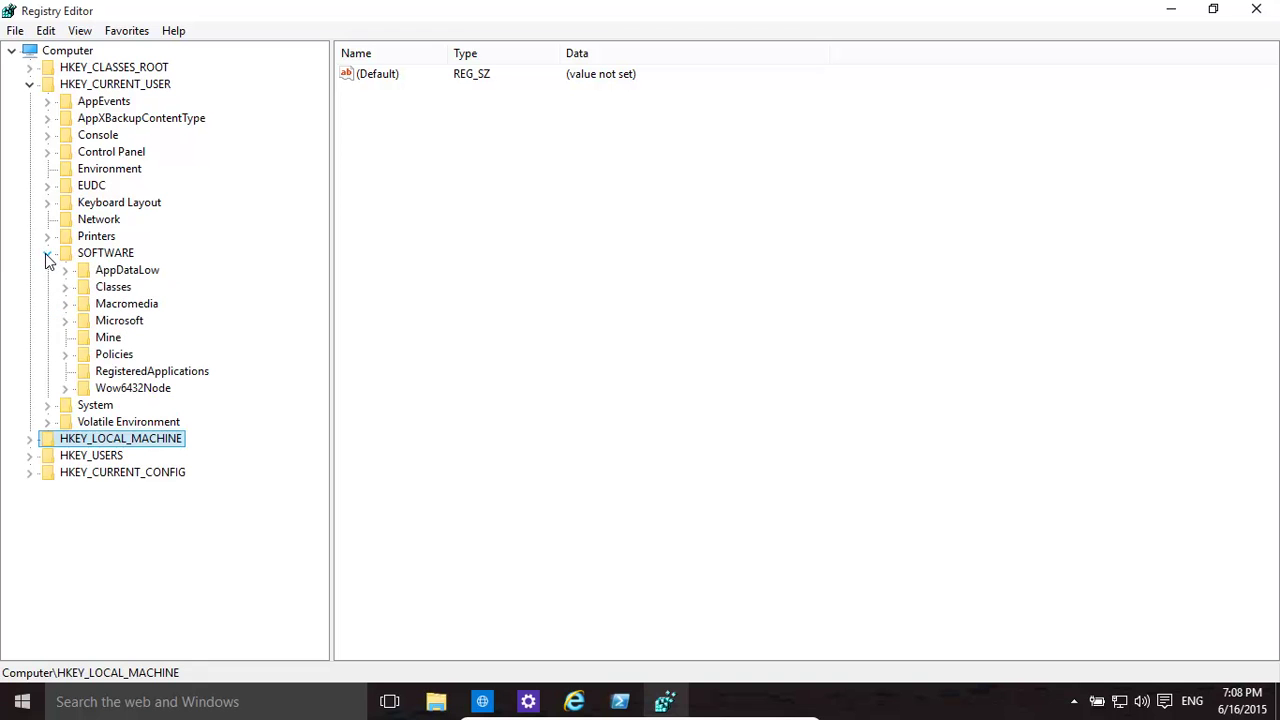
click(66, 321)
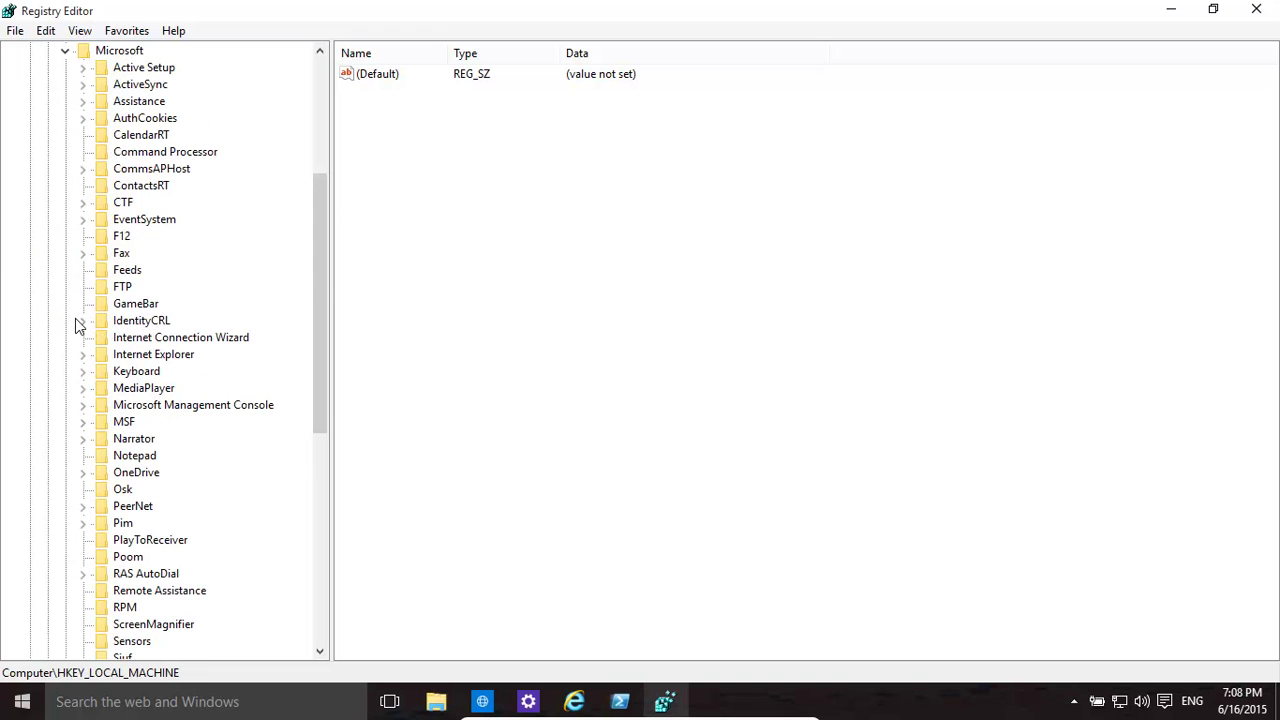
drag(319, 275, 312, 463)
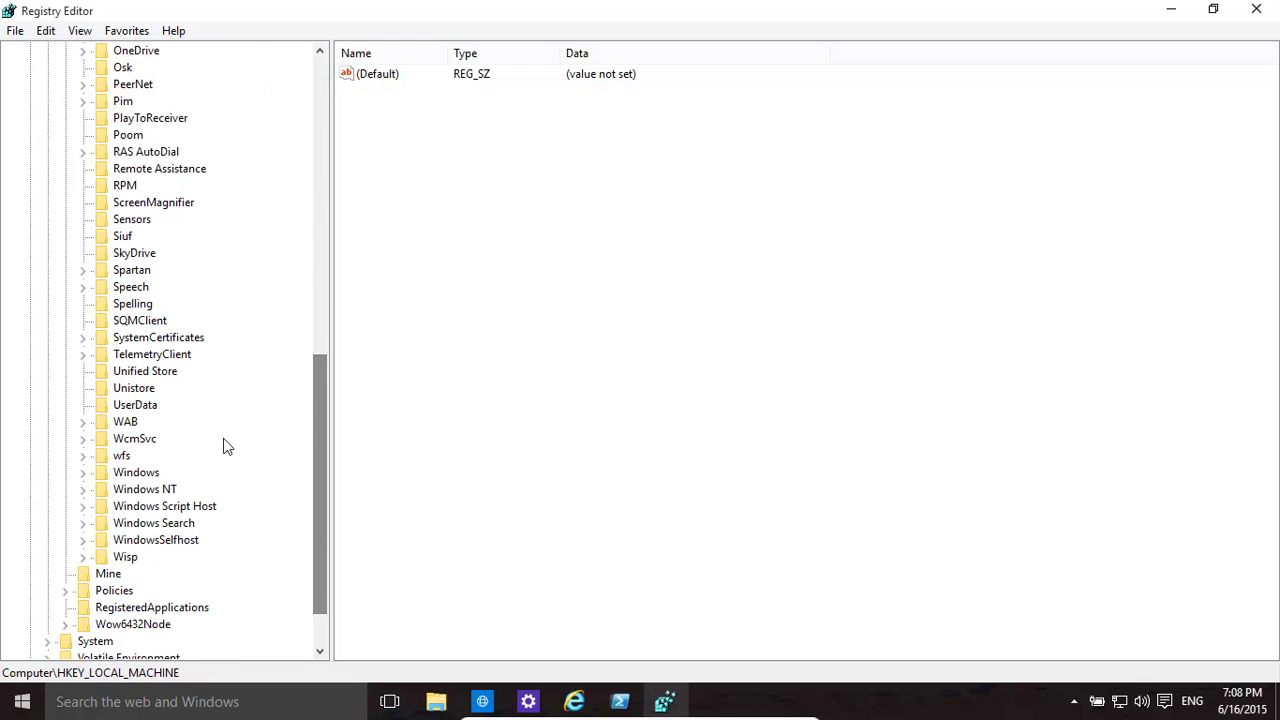
click(83, 473)
click(101, 490)
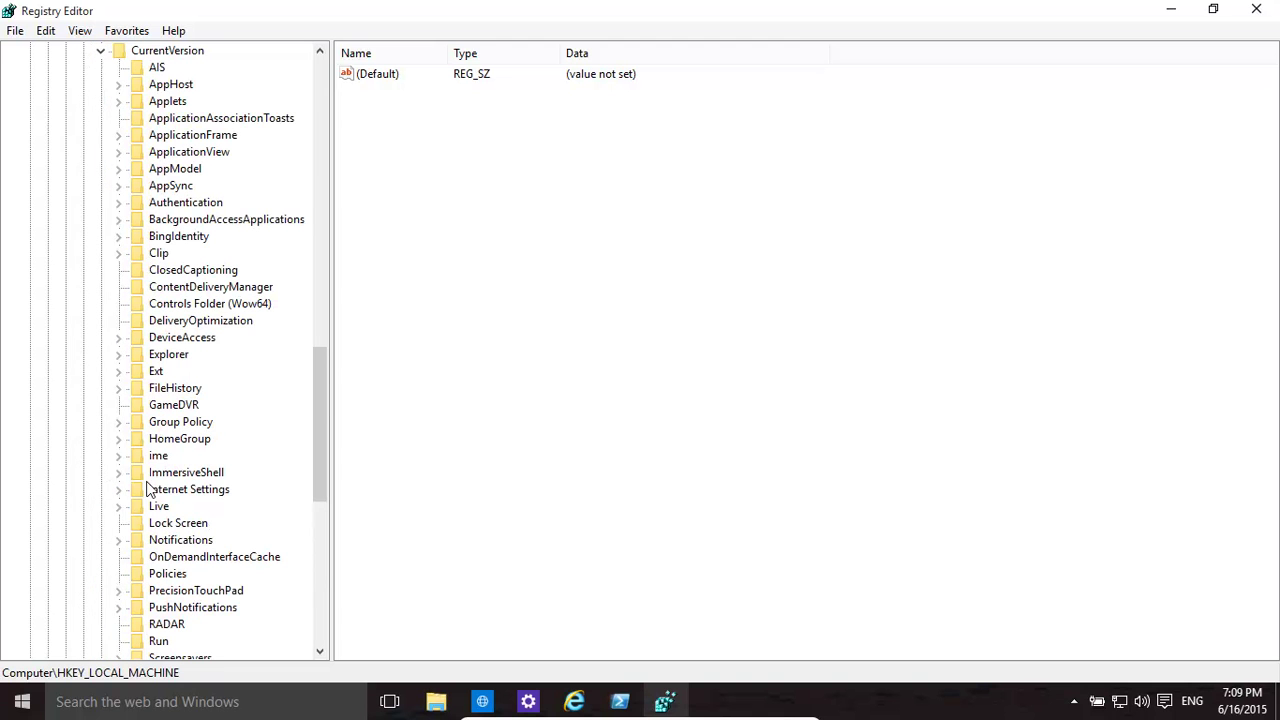
drag(323, 378, 310, 457)
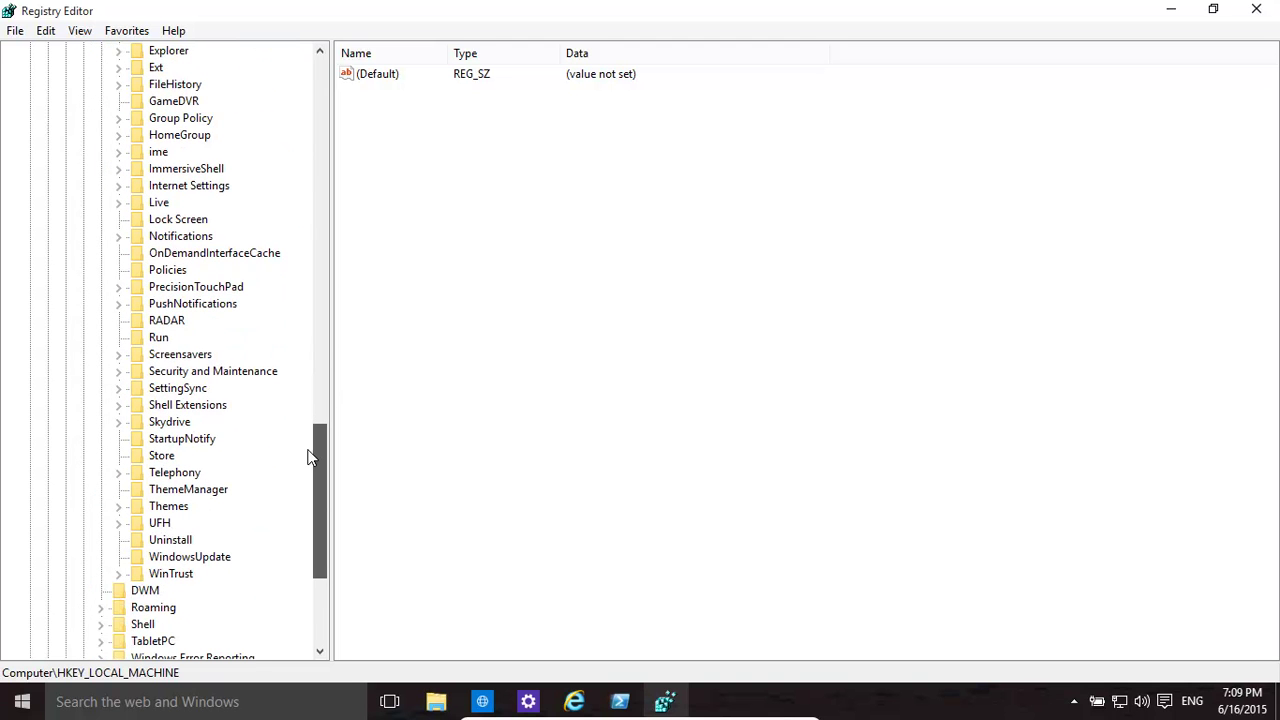
click(158, 338)
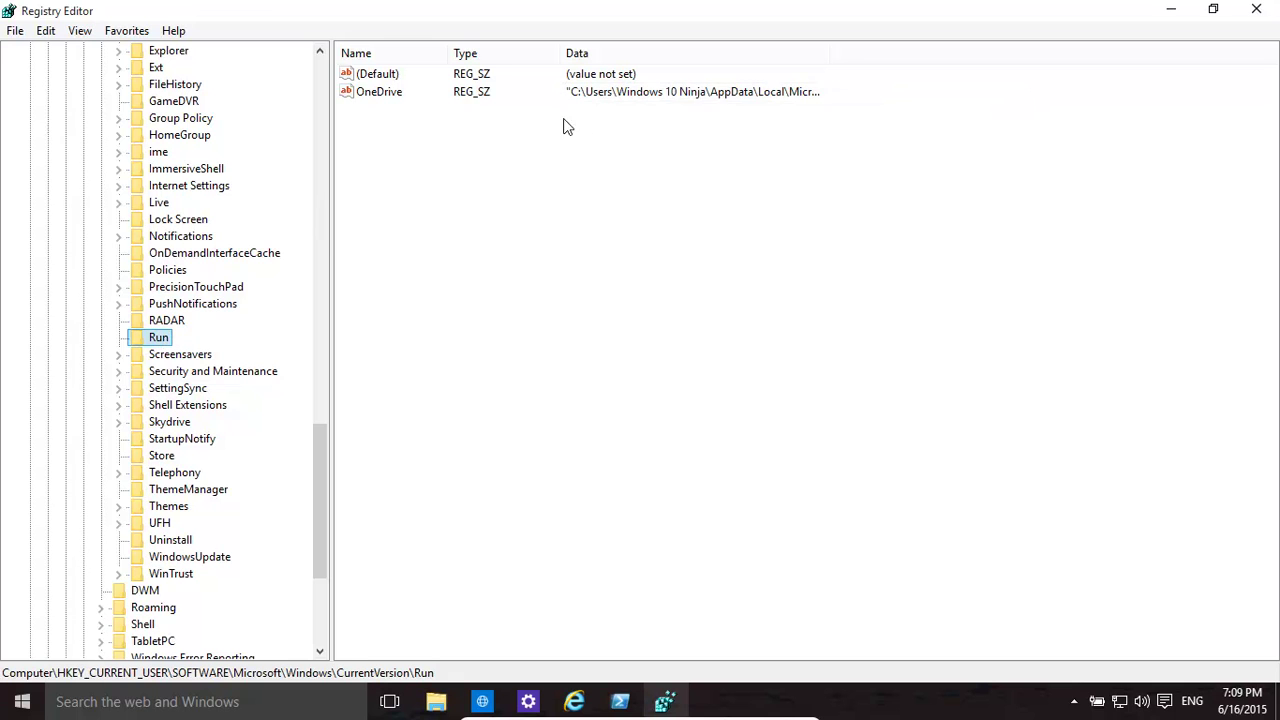
Collapse the HKEY_CURRENT_USER branch and reduce HKEY_USERS to its list of user keys
key(Left)
key(Left)
key(Left)
key(Left)
key(Left)
key(Left)
key(Left)
key(Left)
key(Left)
key(Left)
scroll(330, 177, up, 1)
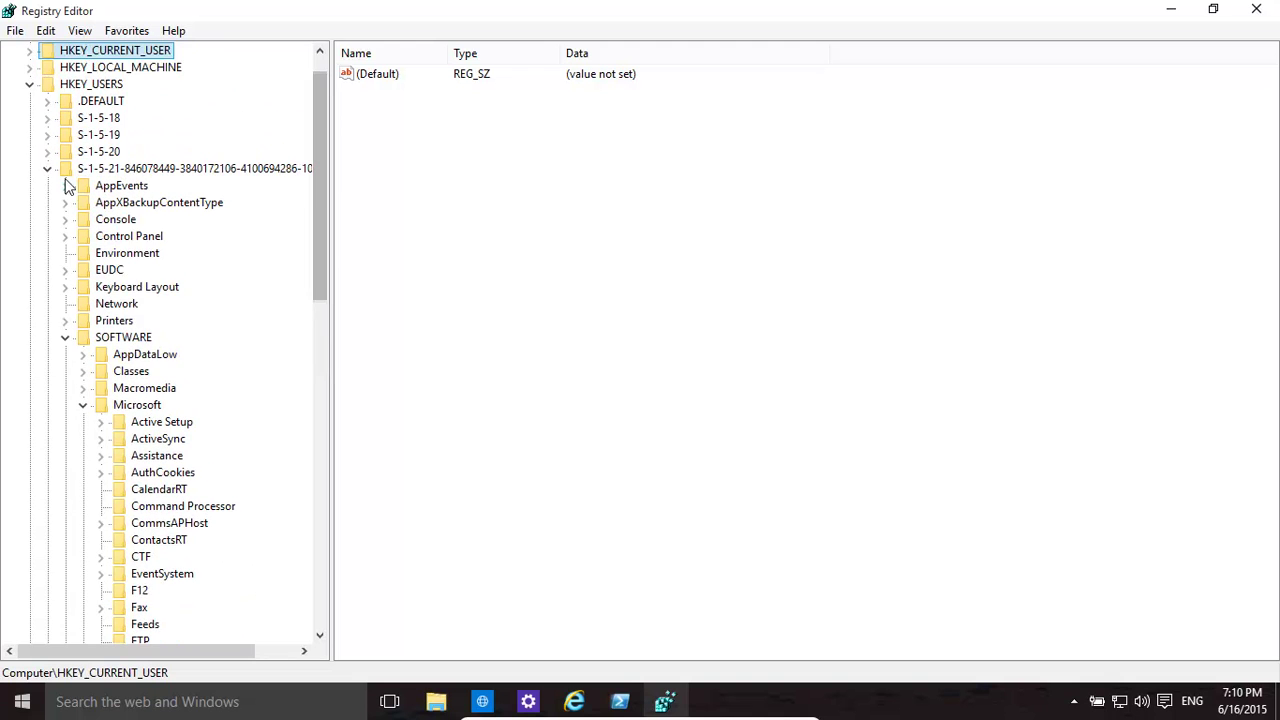
click(50, 170)
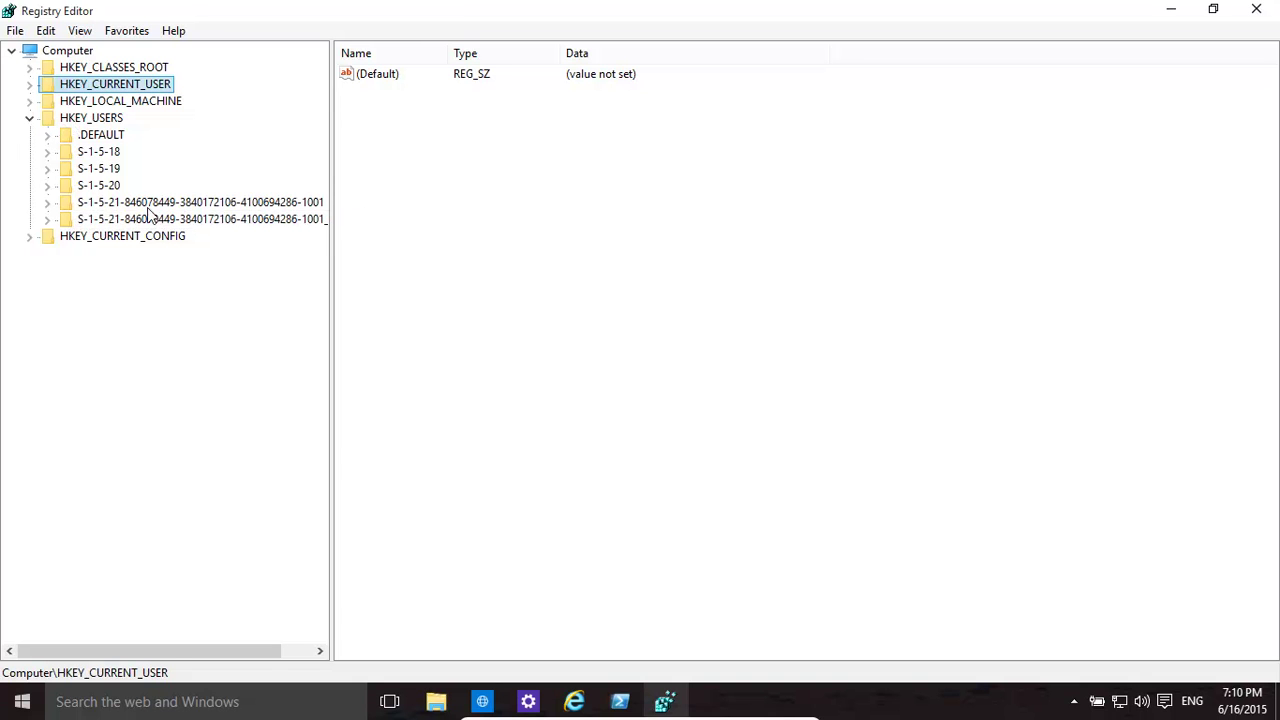
Open SOFTWARE\Microsoft\Windows\CurrentVersion\Run under the first S-1-5-21 user key in HKEY_USERS
click(47, 204)
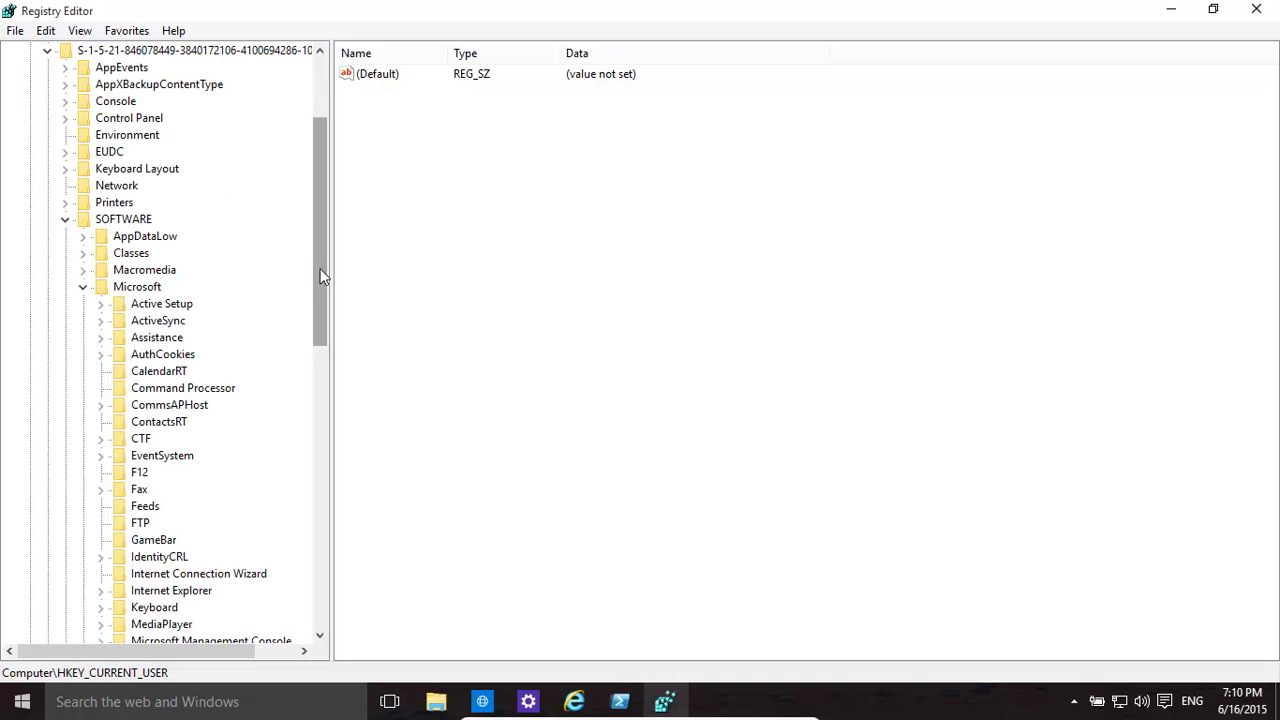
drag(323, 274, 323, 231)
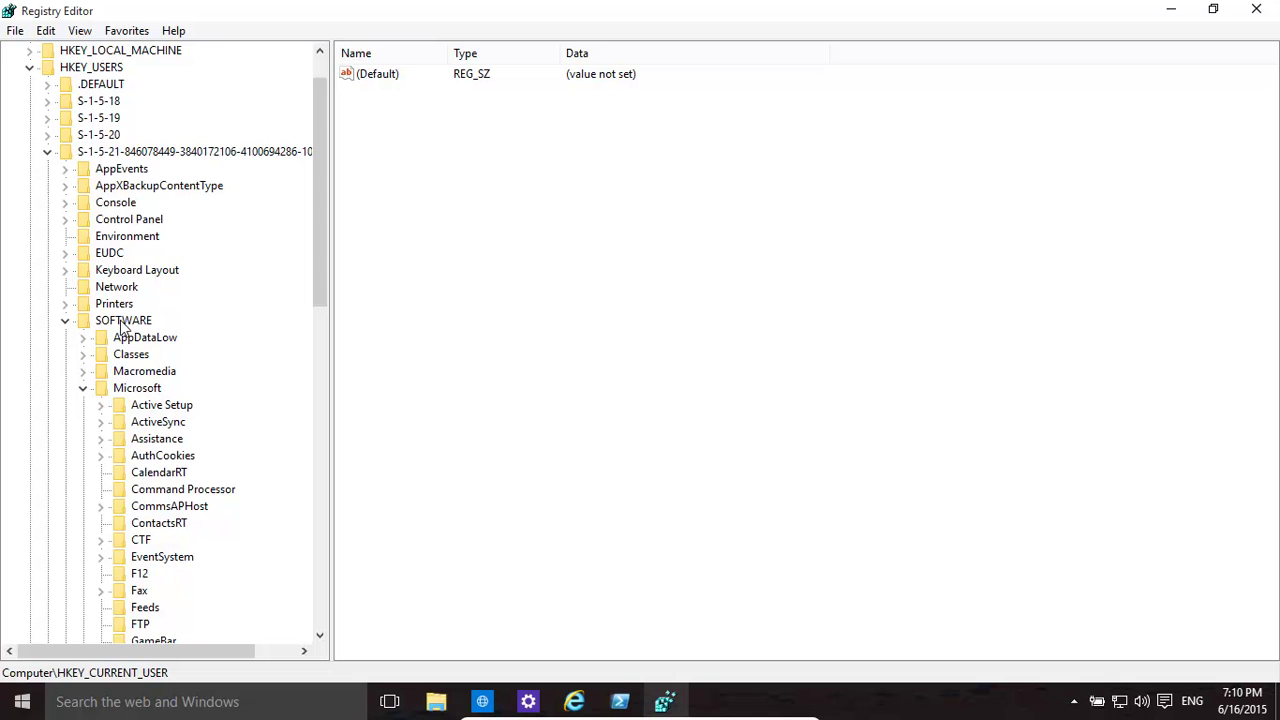
drag(318, 281, 311, 565)
click(101, 490)
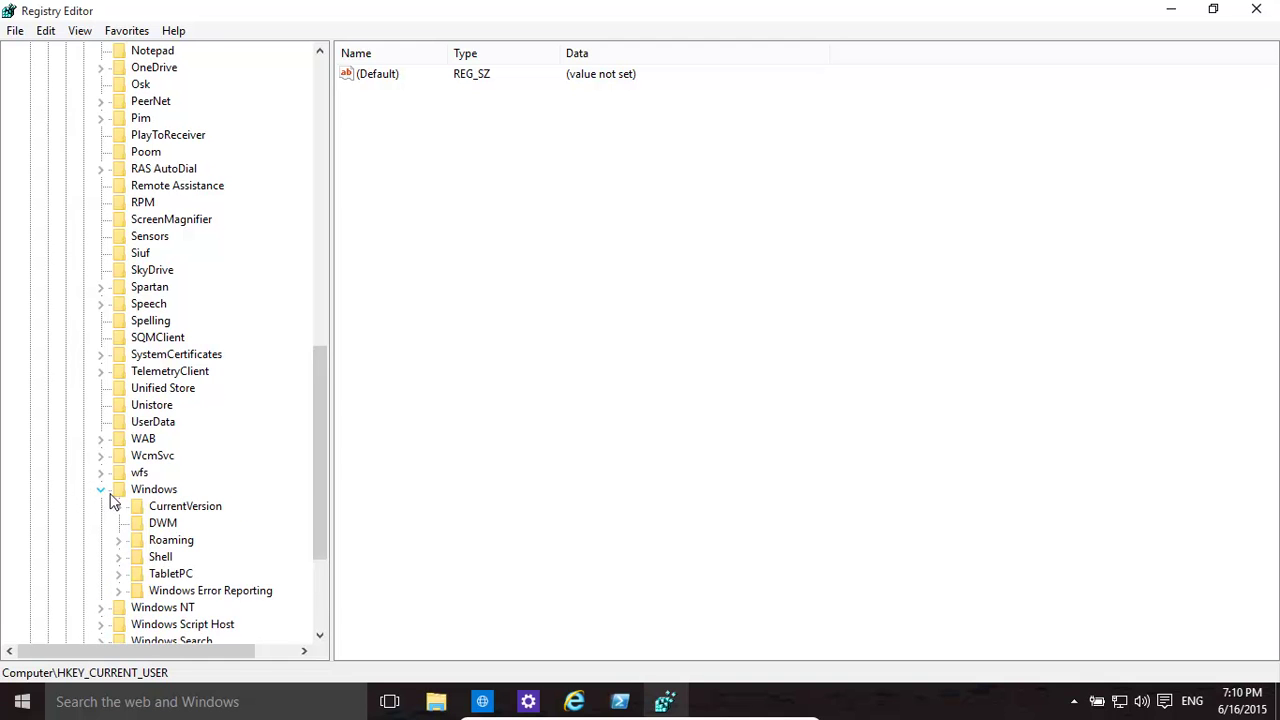
click(119, 507)
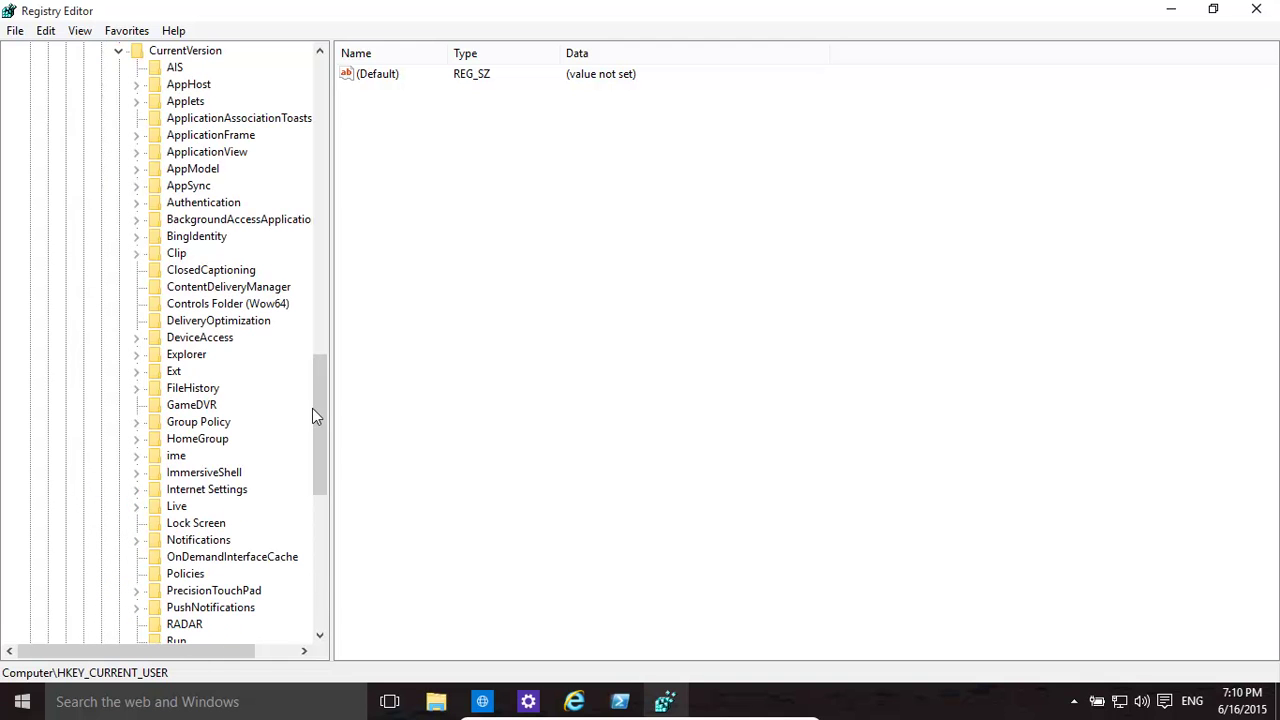
drag(315, 412, 306, 534)
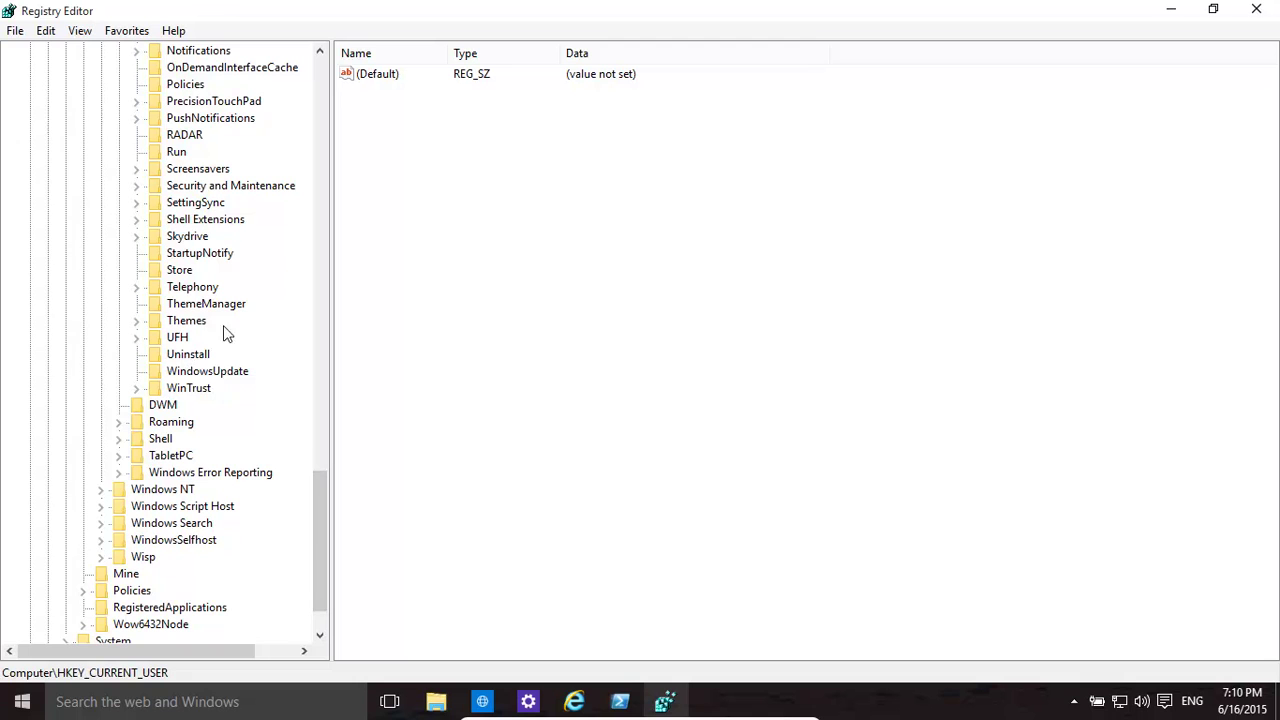
click(175, 151)
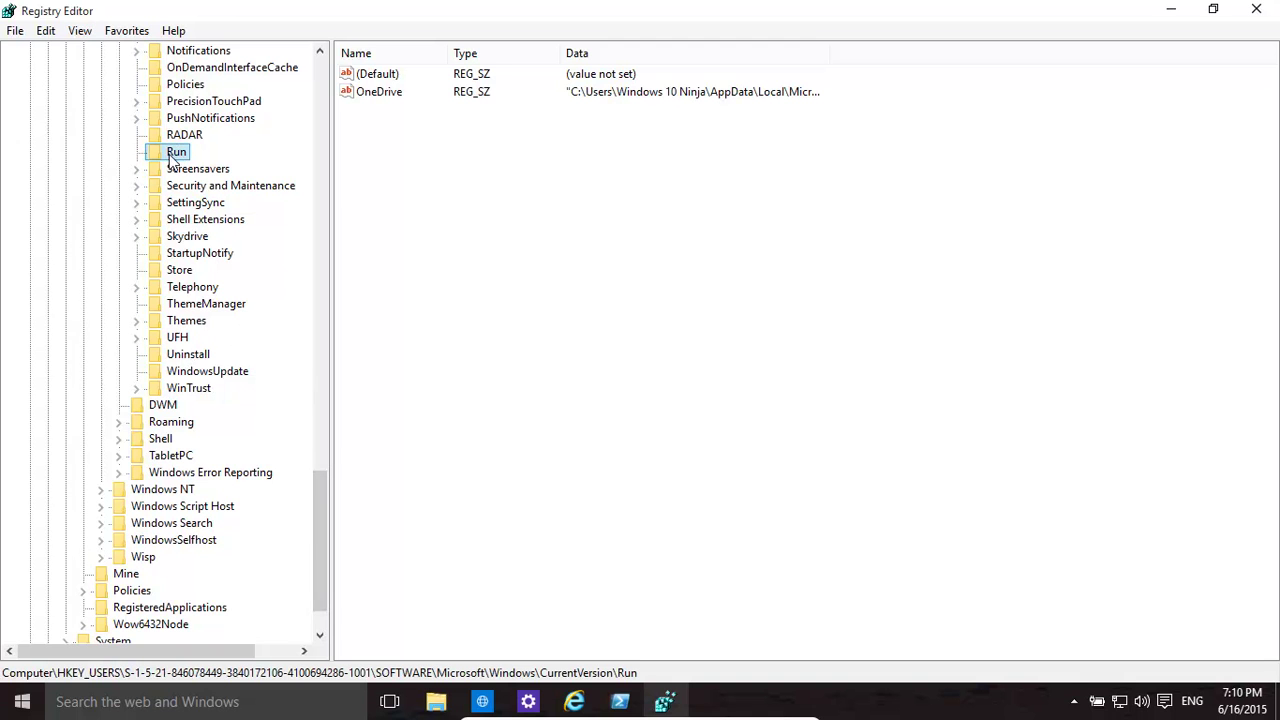